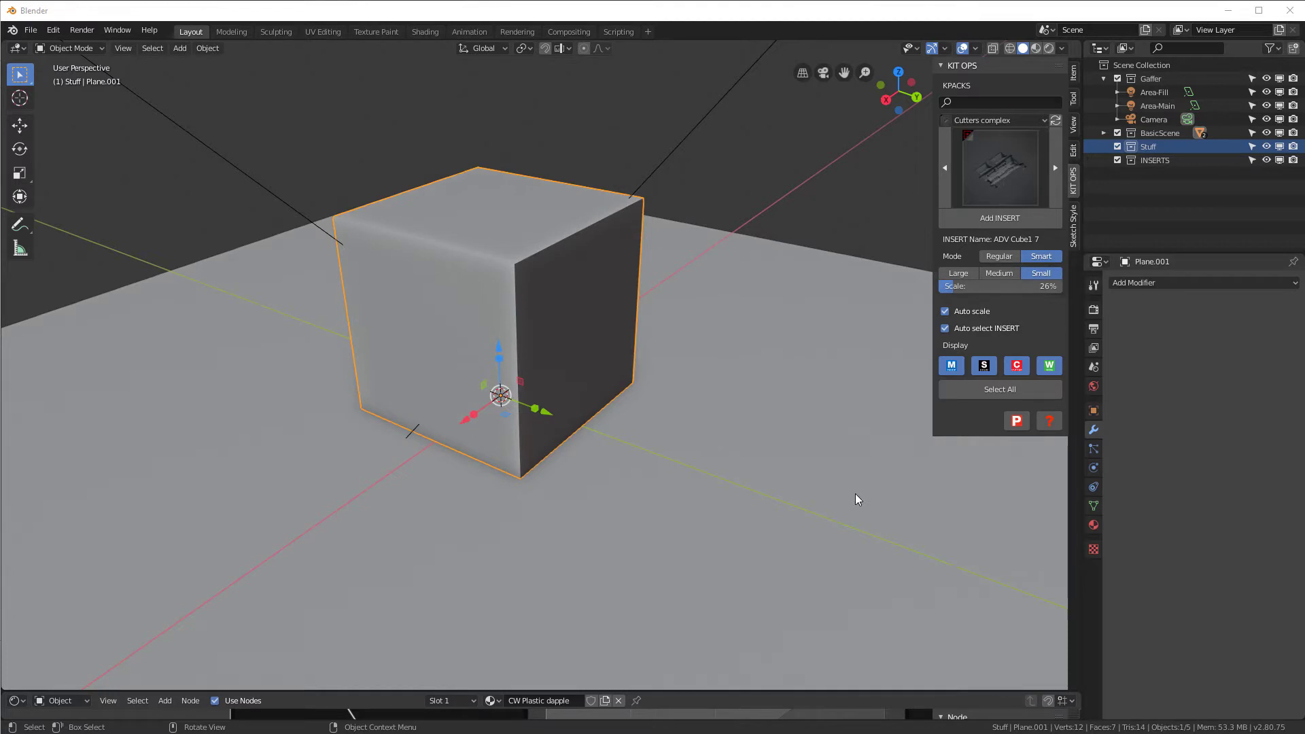
# Add the ADV Cube1 7 insert onto the cube's top face and slide it into position.
pyautogui.click(999, 219)
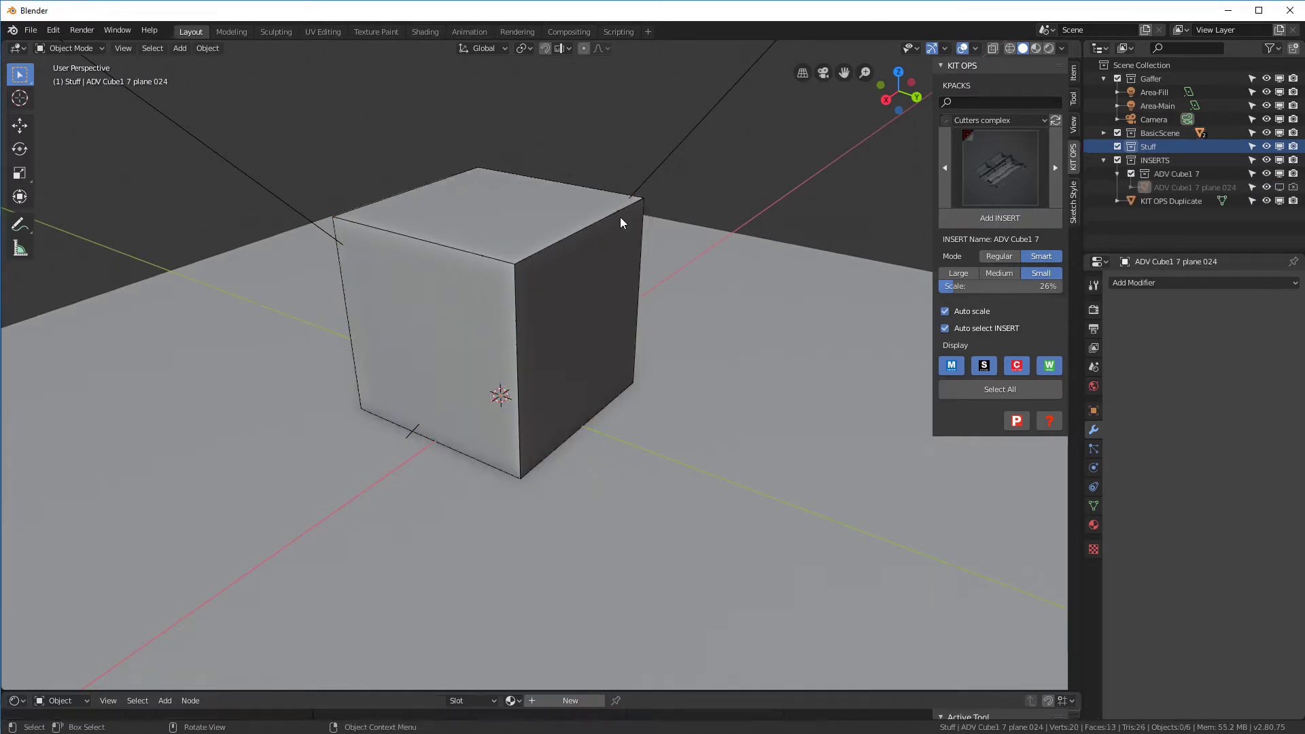
pyautogui.click(504, 222)
pyautogui.moveTo(614, 328); pyautogui.dragTo(569, 337, button='middle')
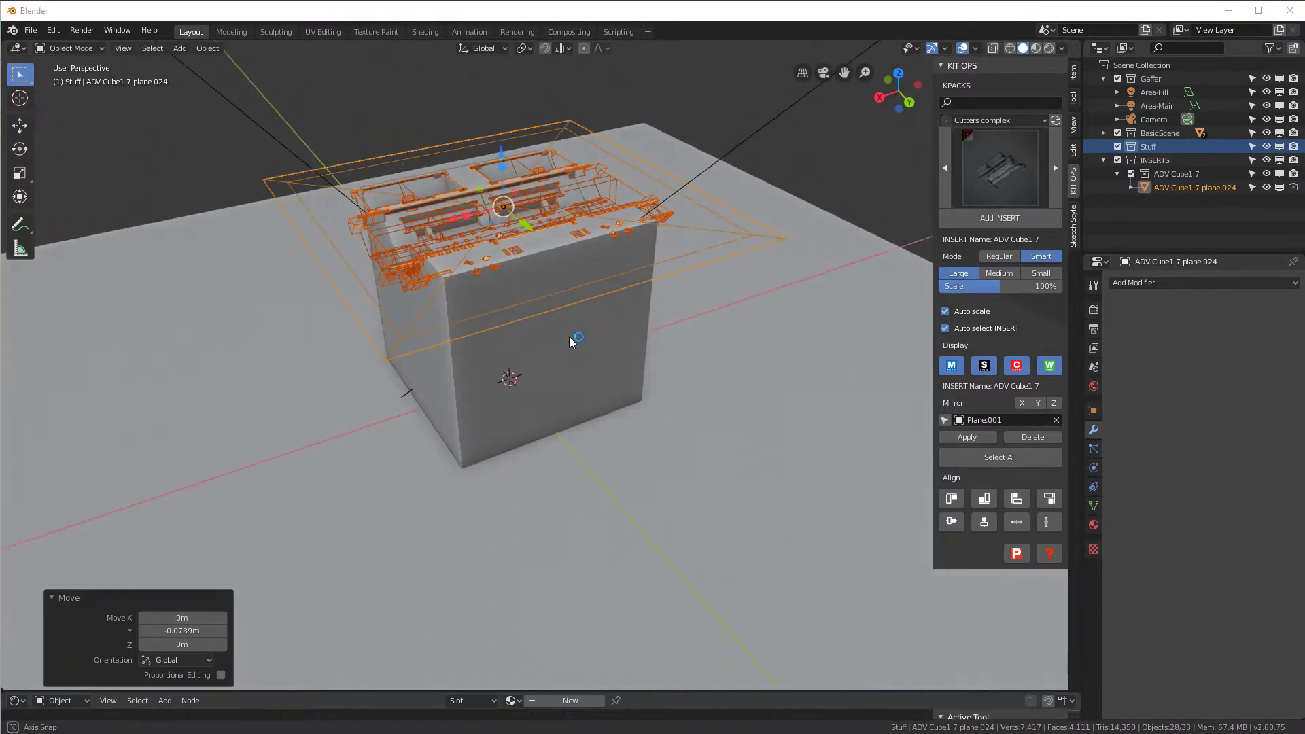
# Add the VP Testpart and Pipeset 1 1 inserts from the KIT OPS gallery onto the cube.
pyautogui.click(999, 167)
pyautogui.click(884, 499)
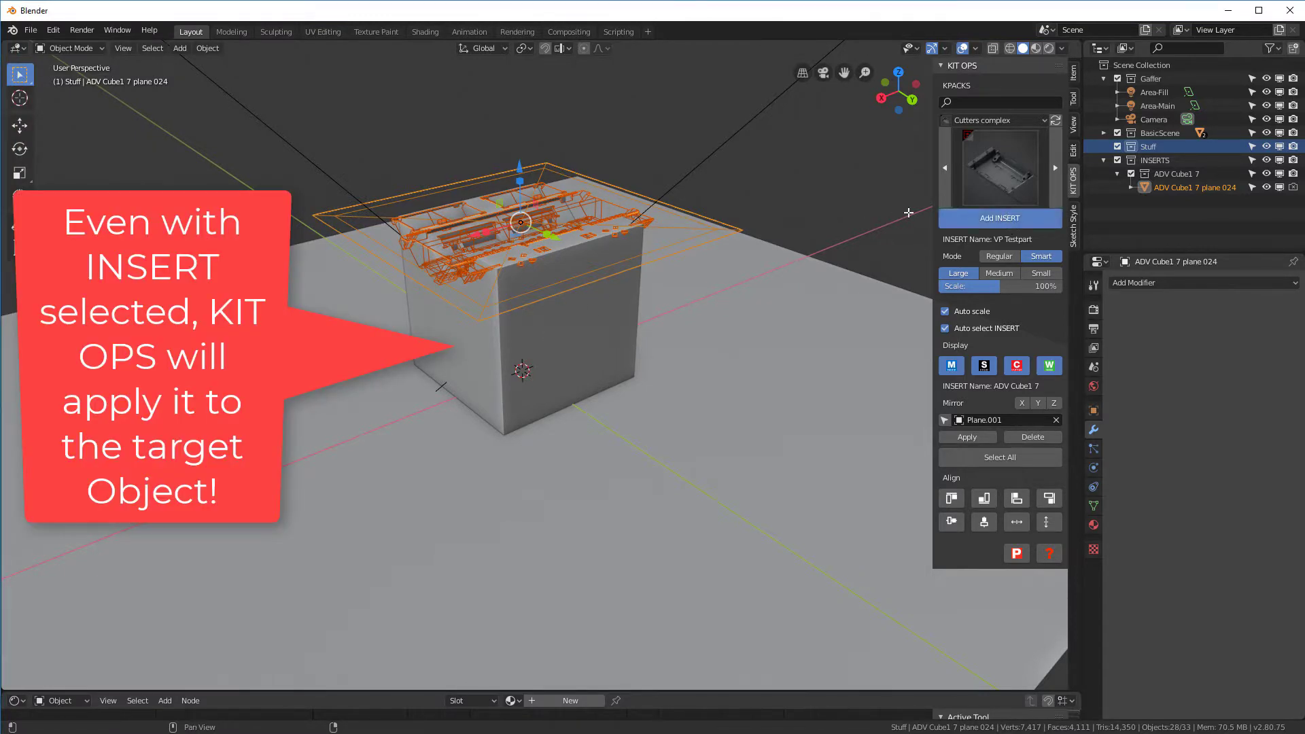
pyautogui.click(1000, 218)
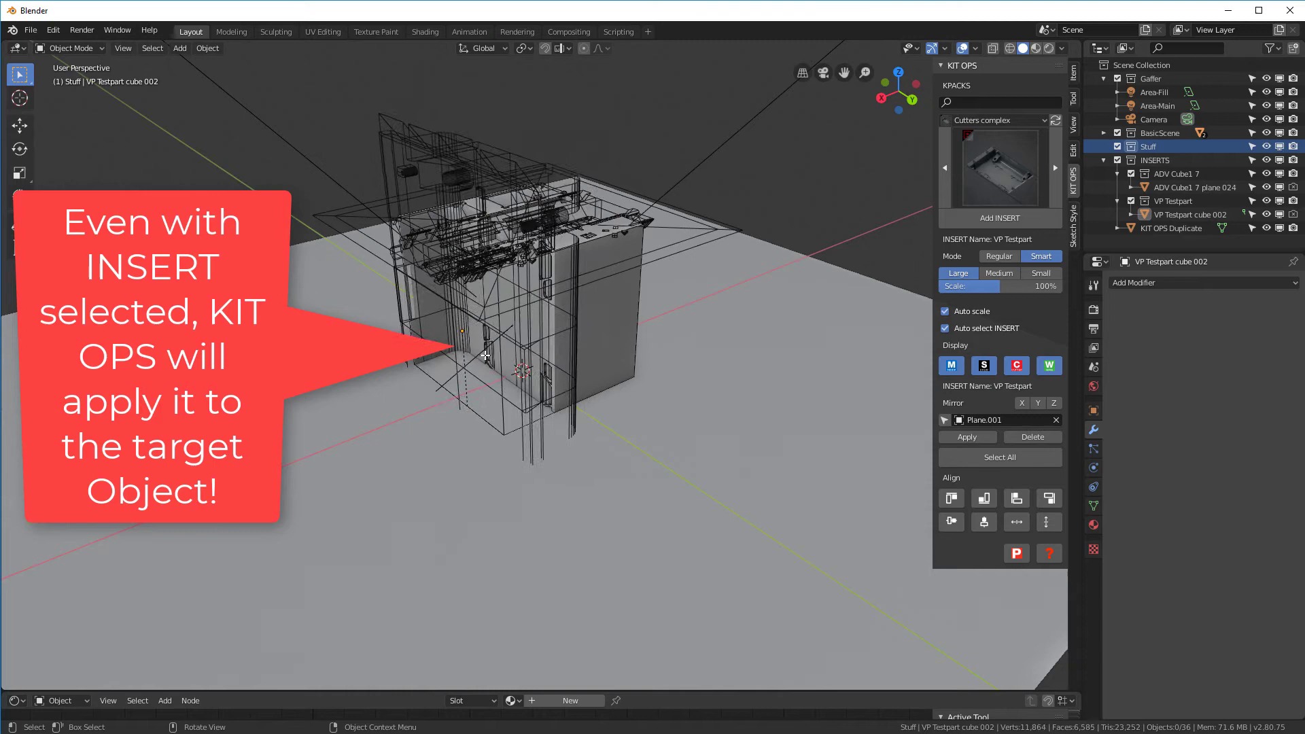
pyautogui.click(483, 357)
pyautogui.click(1000, 168)
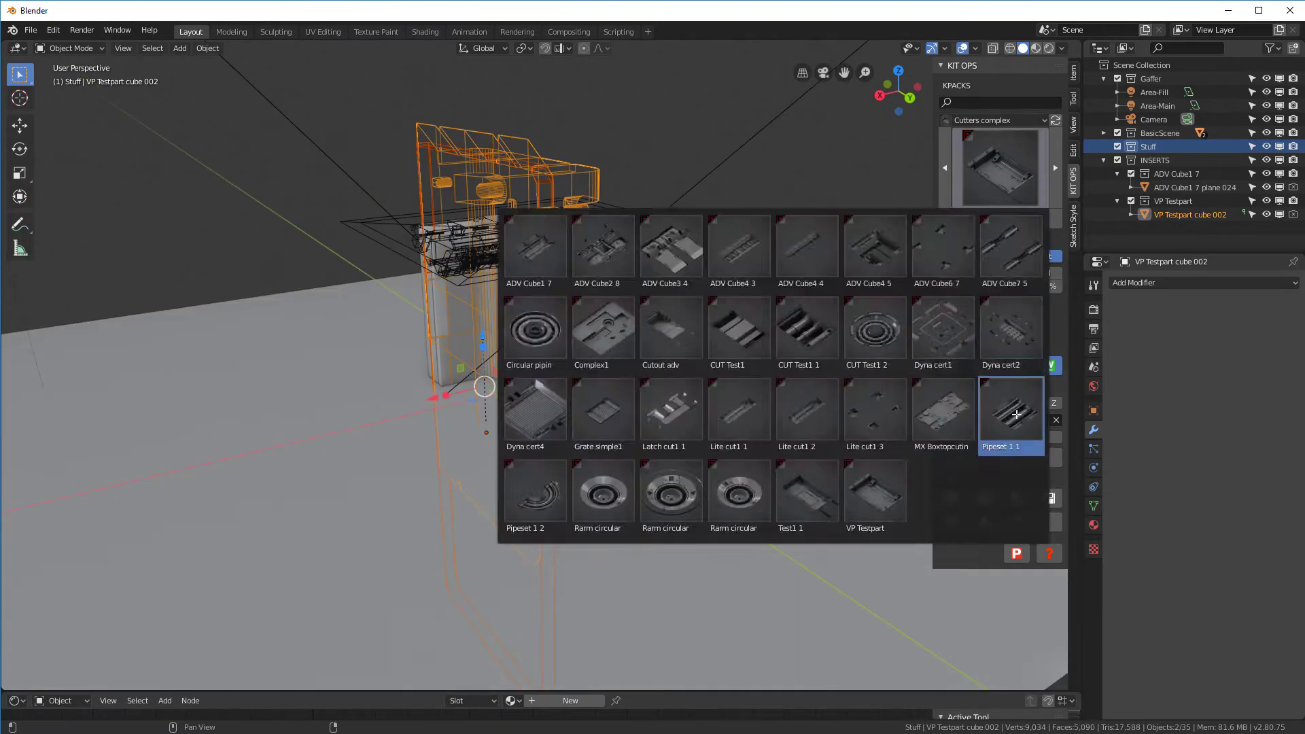
pyautogui.click(1011, 414)
pyautogui.click(1000, 218)
pyautogui.click(616, 306)
# Turn off the KIT OPS W, C and S display toggles to hide the cutter shapes.
pyautogui.click(1049, 366)
pyautogui.click(1025, 366)
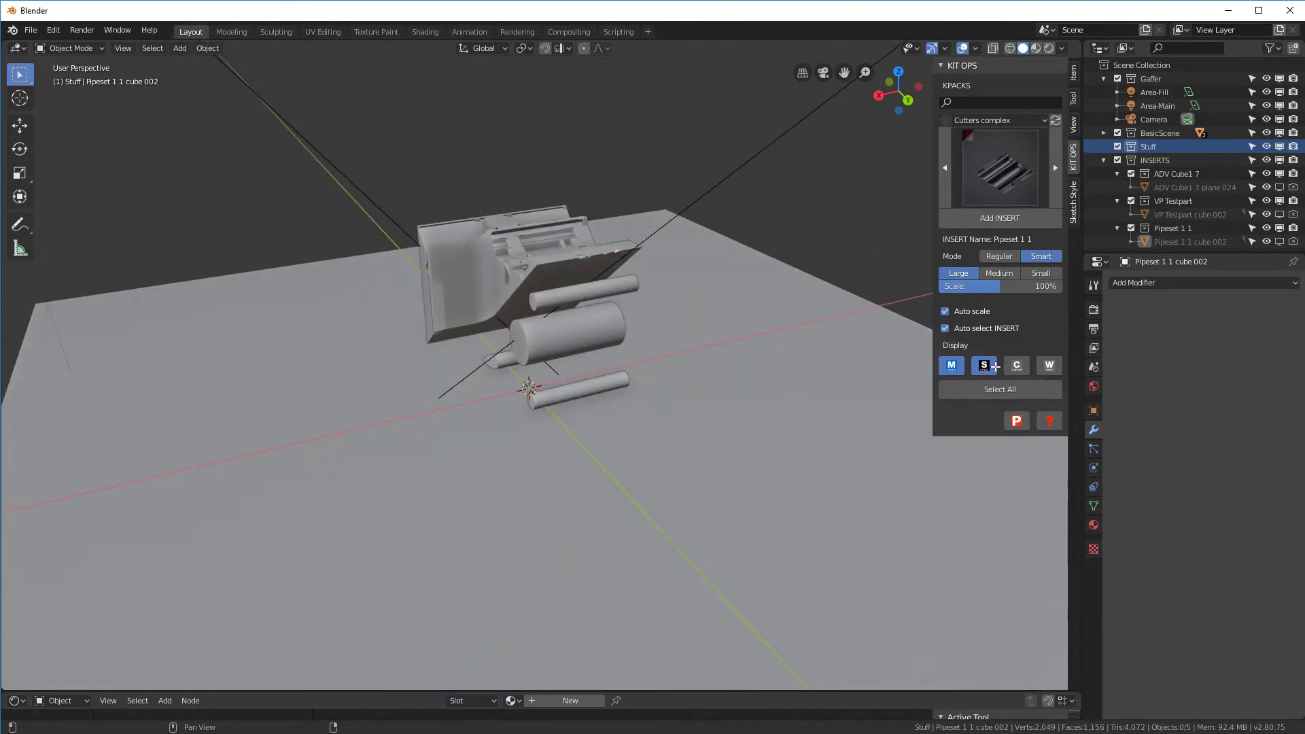
pyautogui.click(995, 366)
pyautogui.moveTo(517, 319)
pyautogui.mouseDown(button='middle')
pyautogui.moveTo(476, 292)
pyautogui.moveTo(502, 299)
pyautogui.moveTo(393, 320)
pyautogui.moveTo(554, 287)
pyautogui.moveTo(471, 324)
pyautogui.moveTo(500, 320)
pyautogui.mouseUp(button='middle')
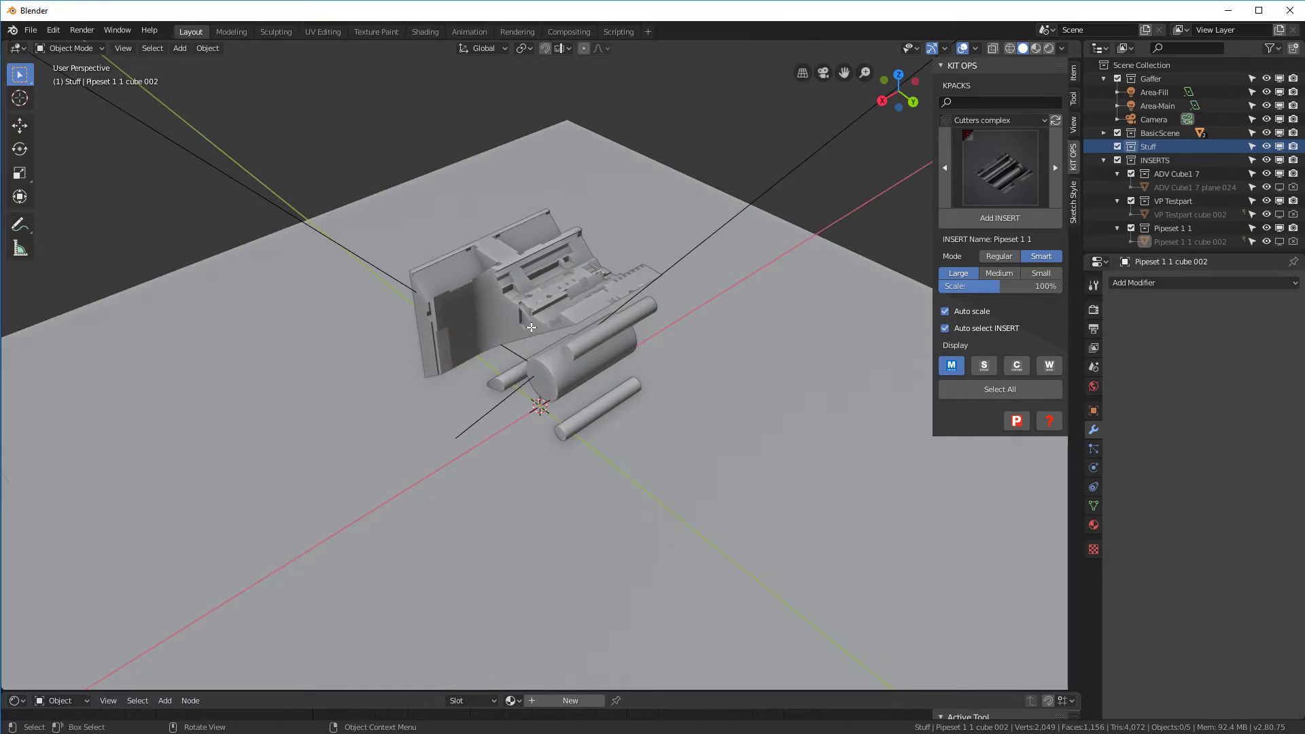
# Save the scene with Ctrl+S as untitled.blend in the Downloads folder.
pyautogui.hotkey('ctrl', 's')
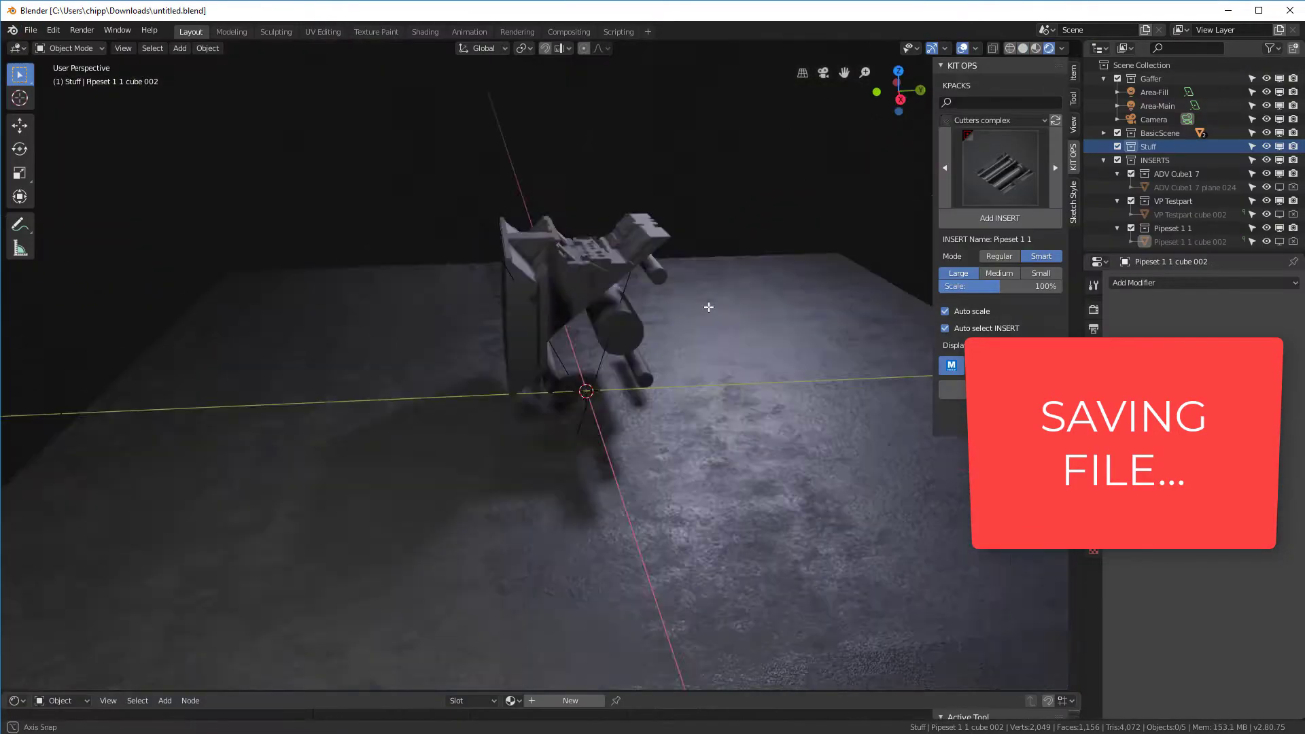
pyautogui.moveTo(711, 306); pyautogui.dragTo(592, 293, button='middle')
# Select Plane.001, check the Modifier Tools add-on in Preferences, and Apply All its modifiers.
pyautogui.click(553, 328)
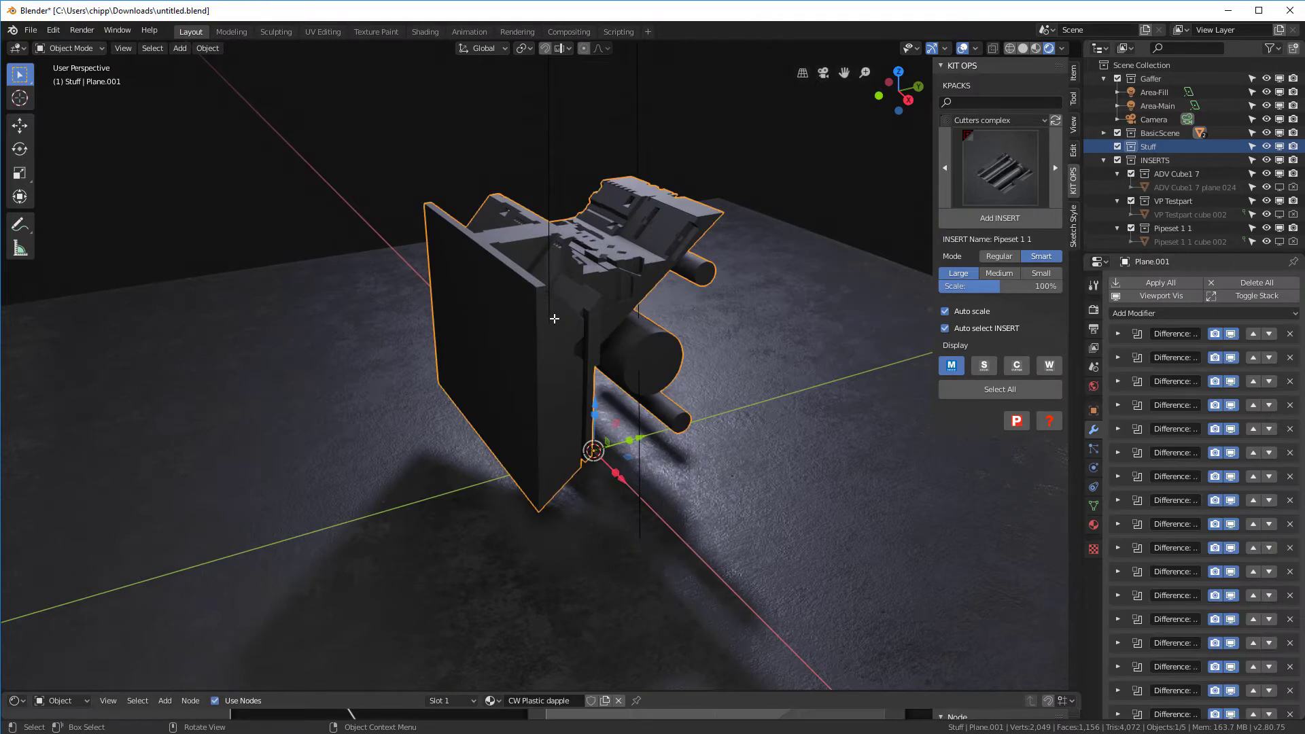
pyautogui.scroll(-5, 1203, 429)
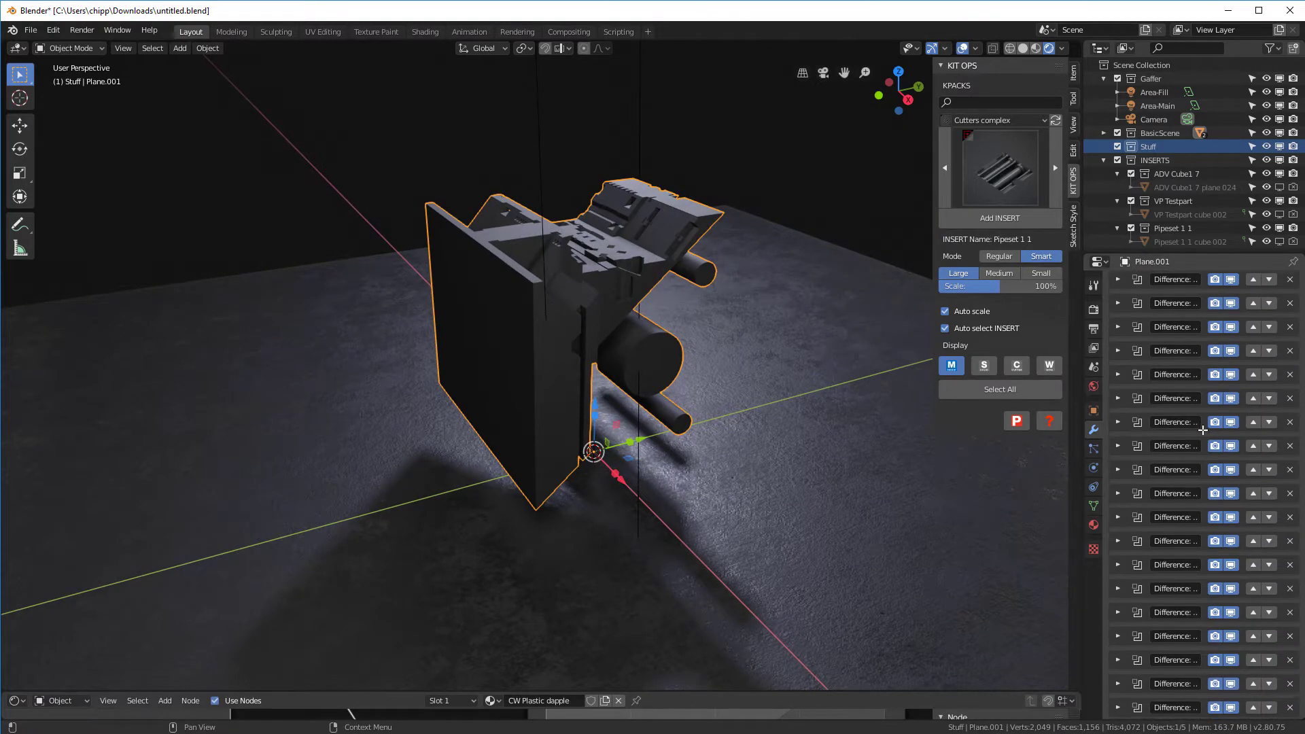
pyautogui.scroll(3, 1202, 429)
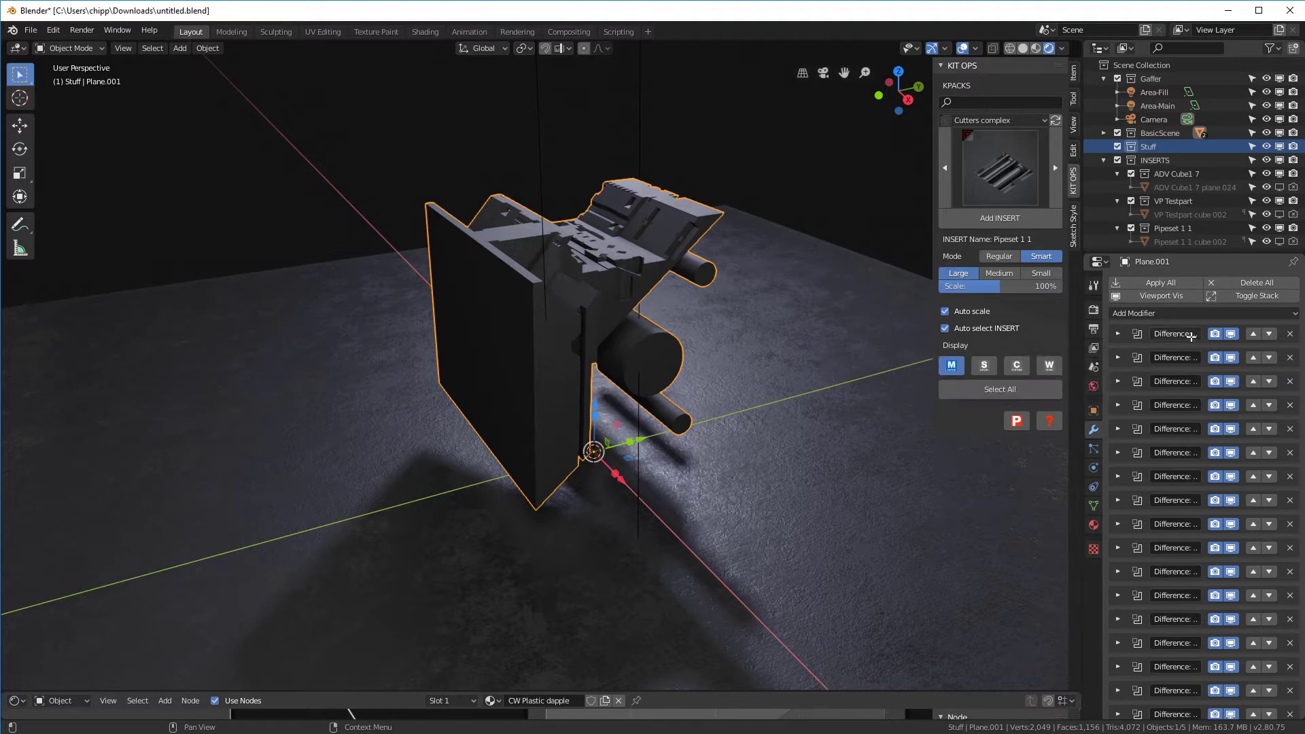
pyautogui.click(53, 30)
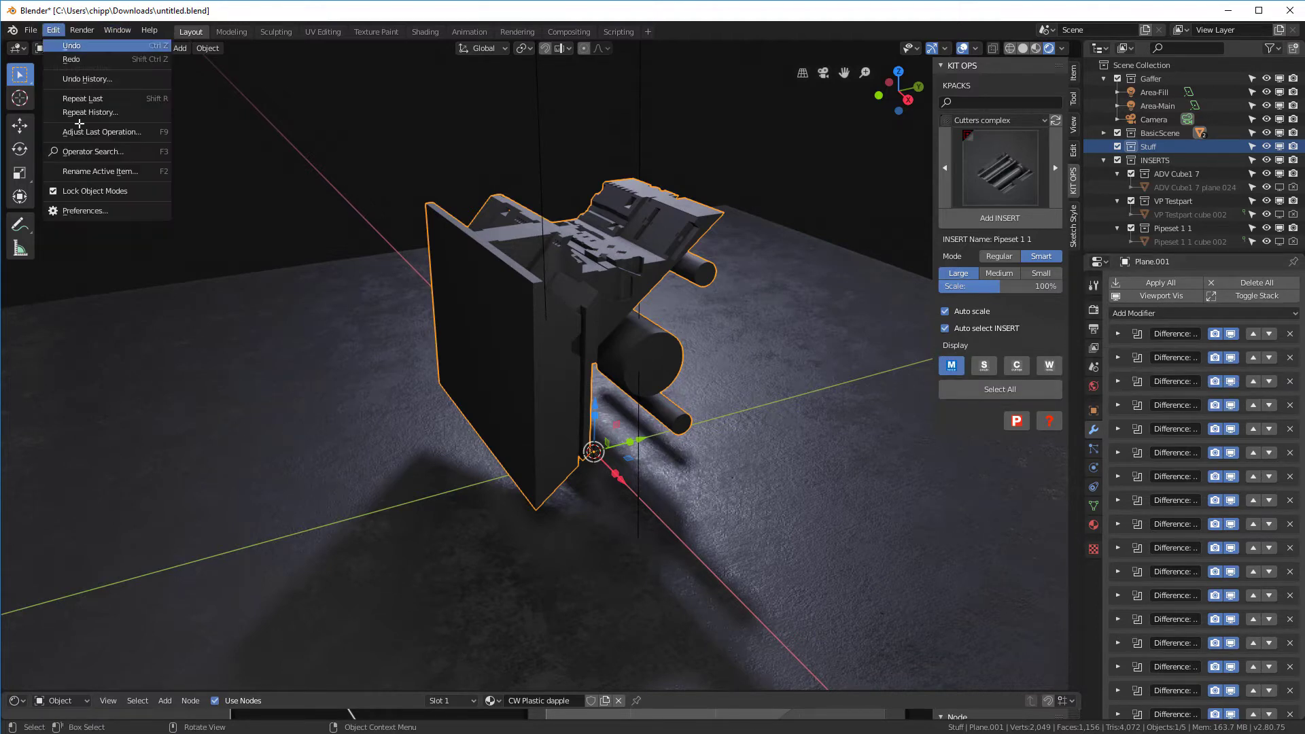
pyautogui.click(89, 209)
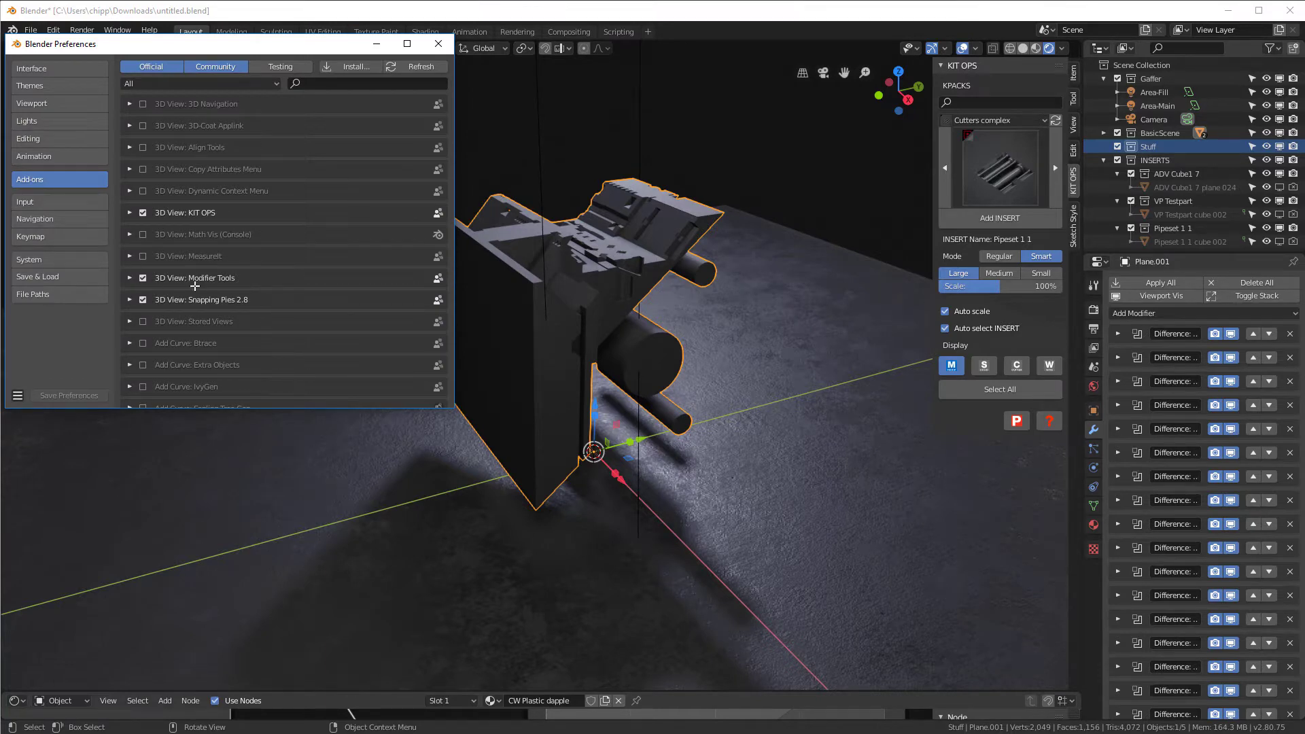
pyautogui.click(438, 44)
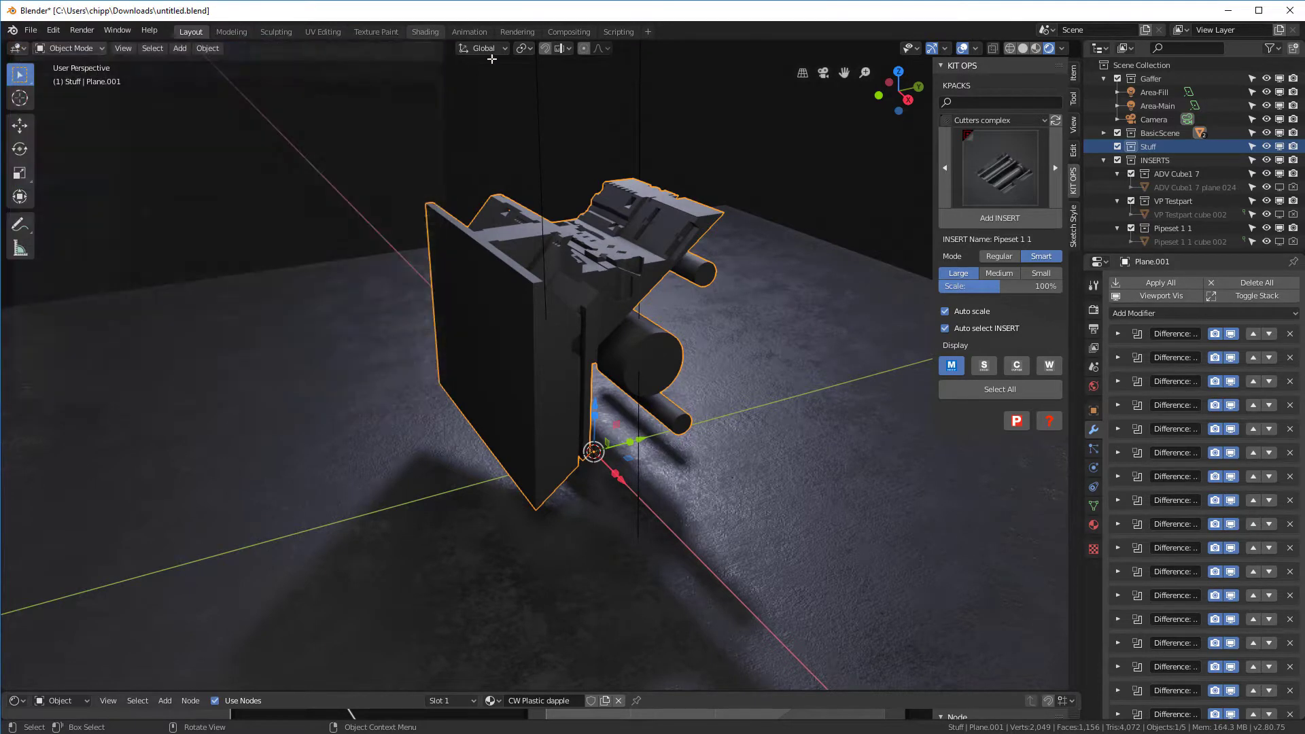
pyautogui.click(1159, 282)
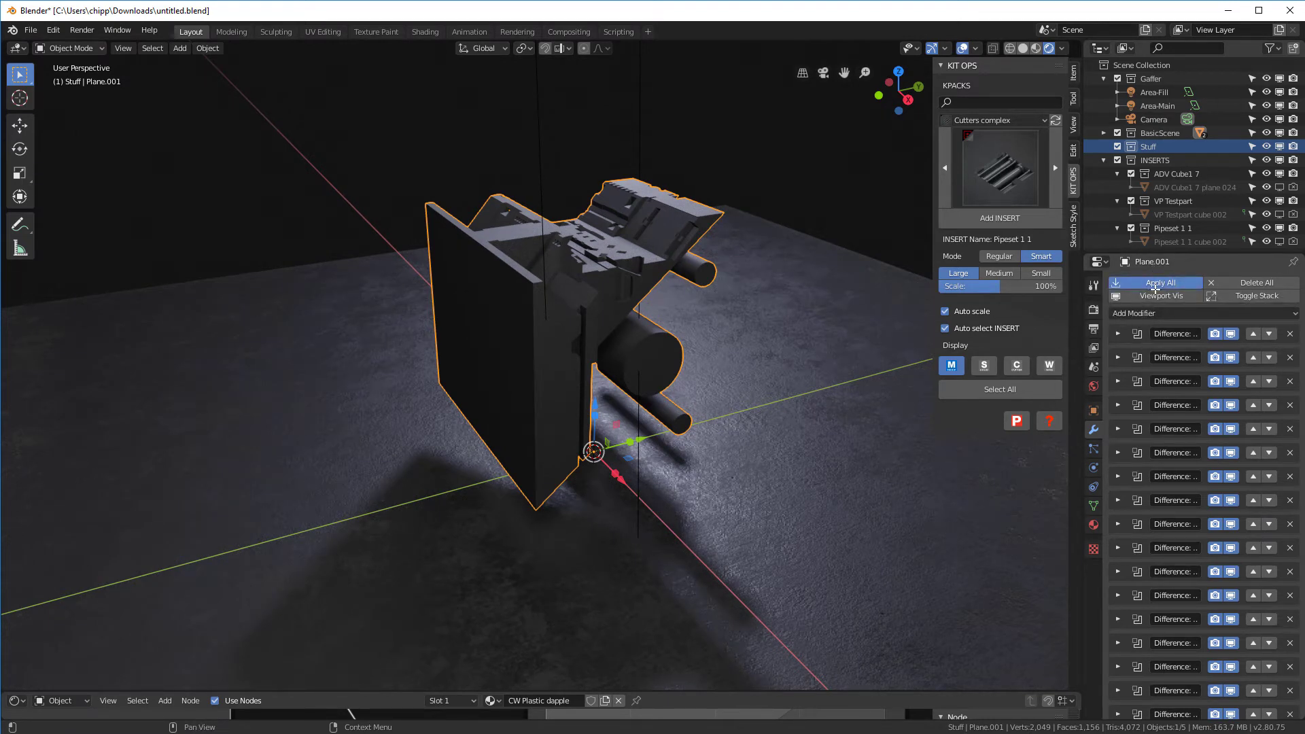
# Turn the KIT OPS C and W display back on to reveal the cutters as wireframes.
pyautogui.click(767, 337)
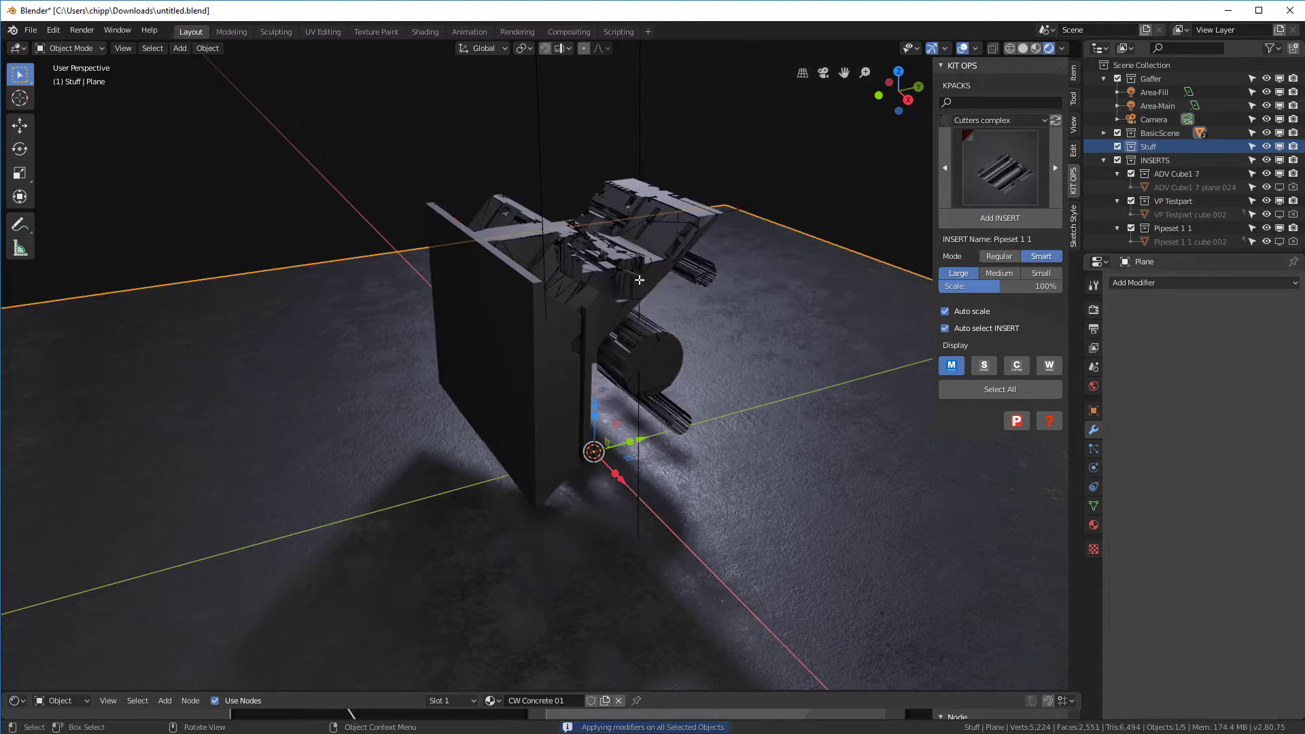
pyautogui.moveTo(587, 257); pyautogui.dragTo(605, 367, button='middle')
pyautogui.click(1020, 366)
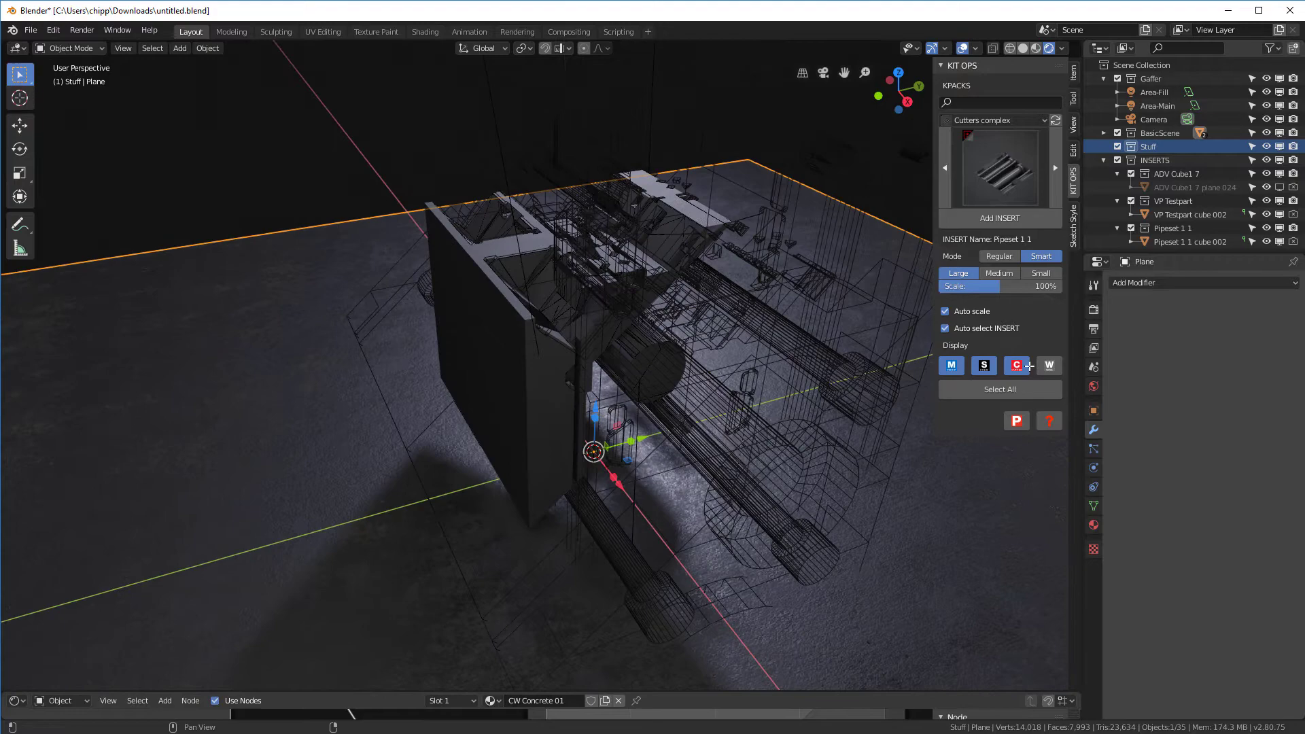
pyautogui.click(1047, 367)
pyautogui.moveTo(708, 352); pyautogui.dragTo(681, 348, button='middle')
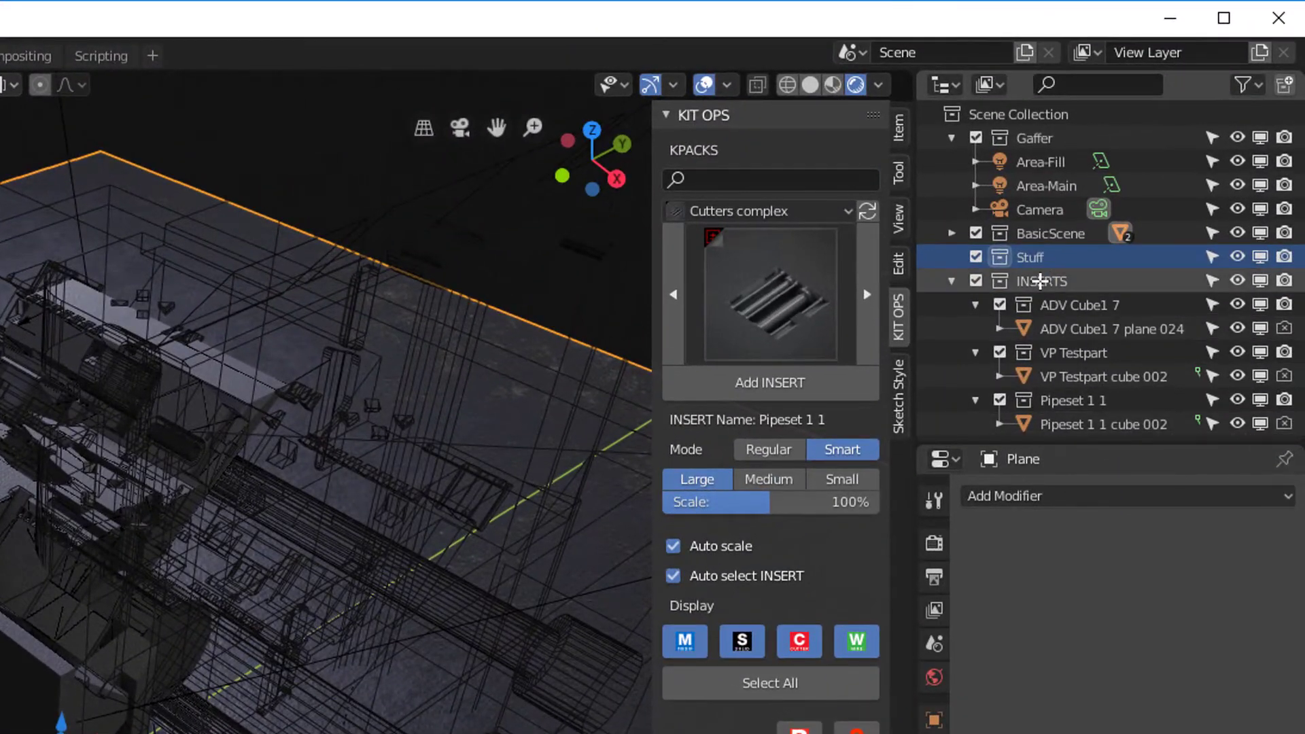
# Delete the INSERTS collection and its contents with Delete Hierarchy in the Outliner.
pyautogui.click(1040, 281)
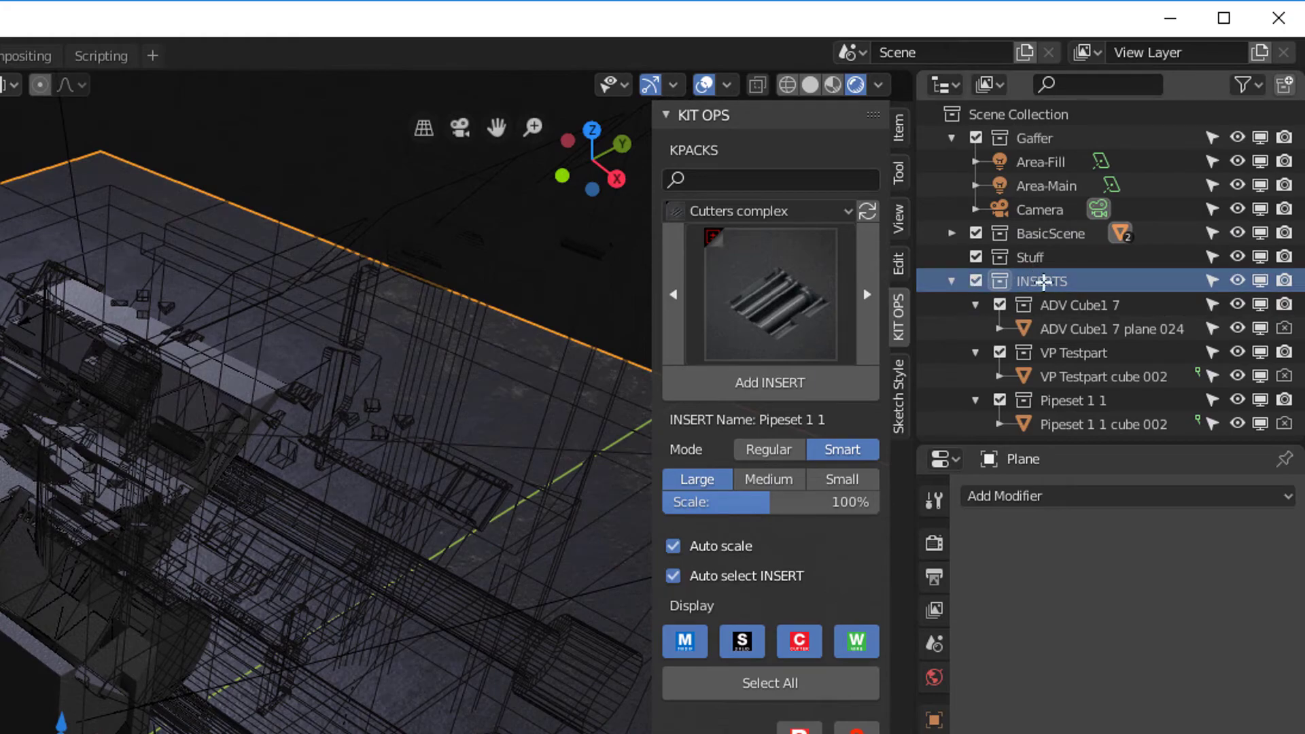
pyautogui.rightClick(1042, 280)
pyautogui.click(999, 428)
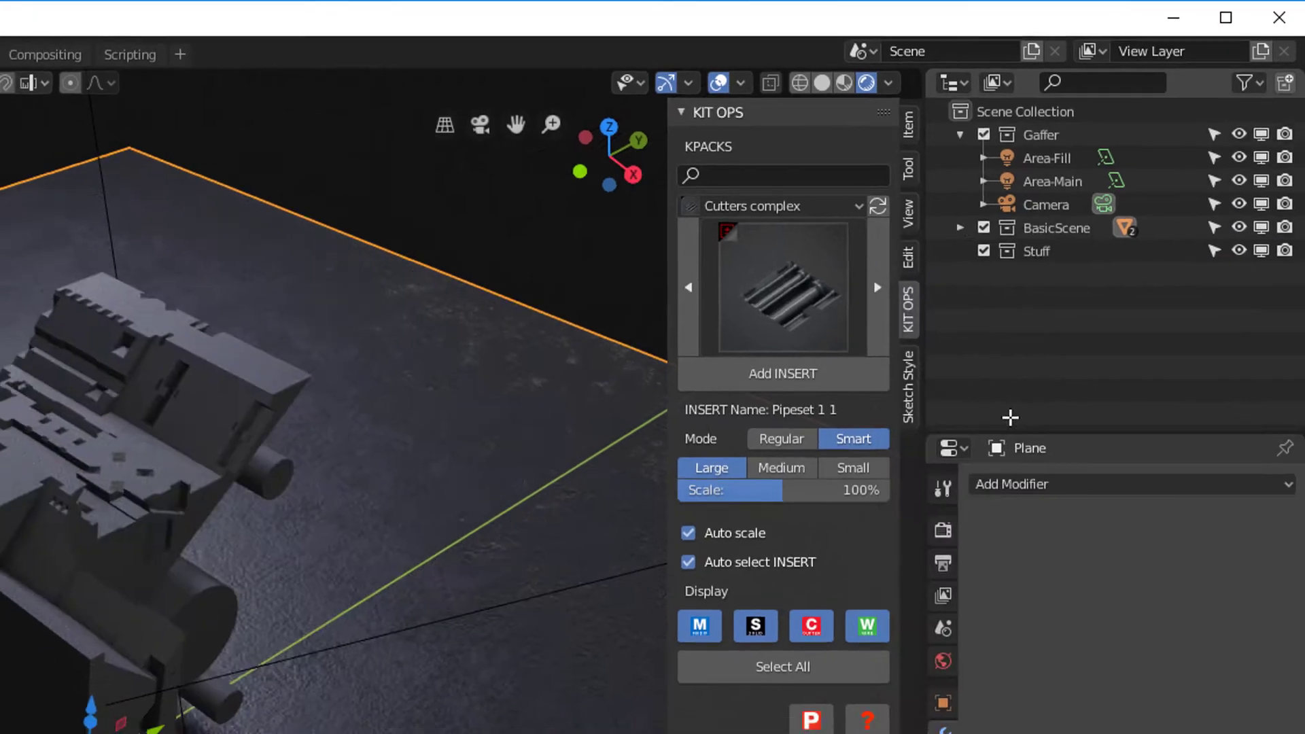
pyautogui.moveTo(161, 288); pyautogui.dragTo(666, 390, button='middle')
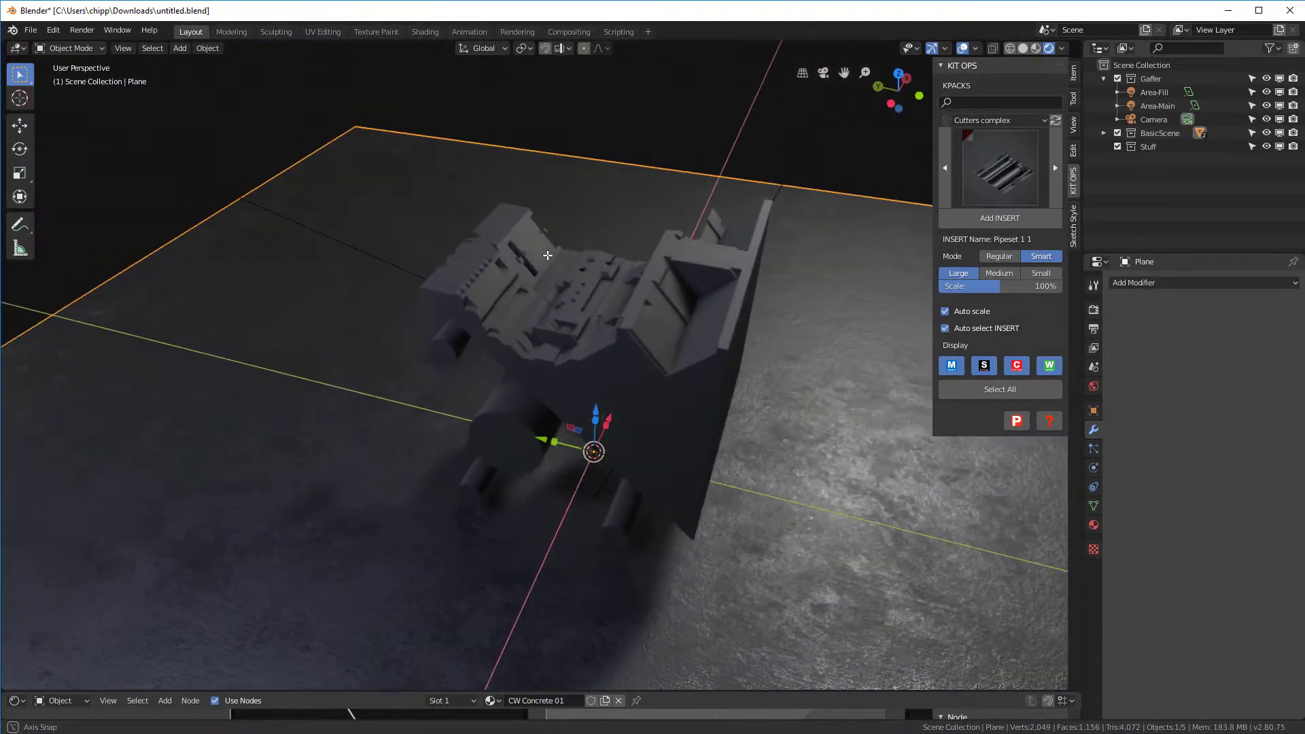
# Select Plane.001, enter Edit Mode, select all its mesh, and return to Object Mode.
pyautogui.click(663, 393)
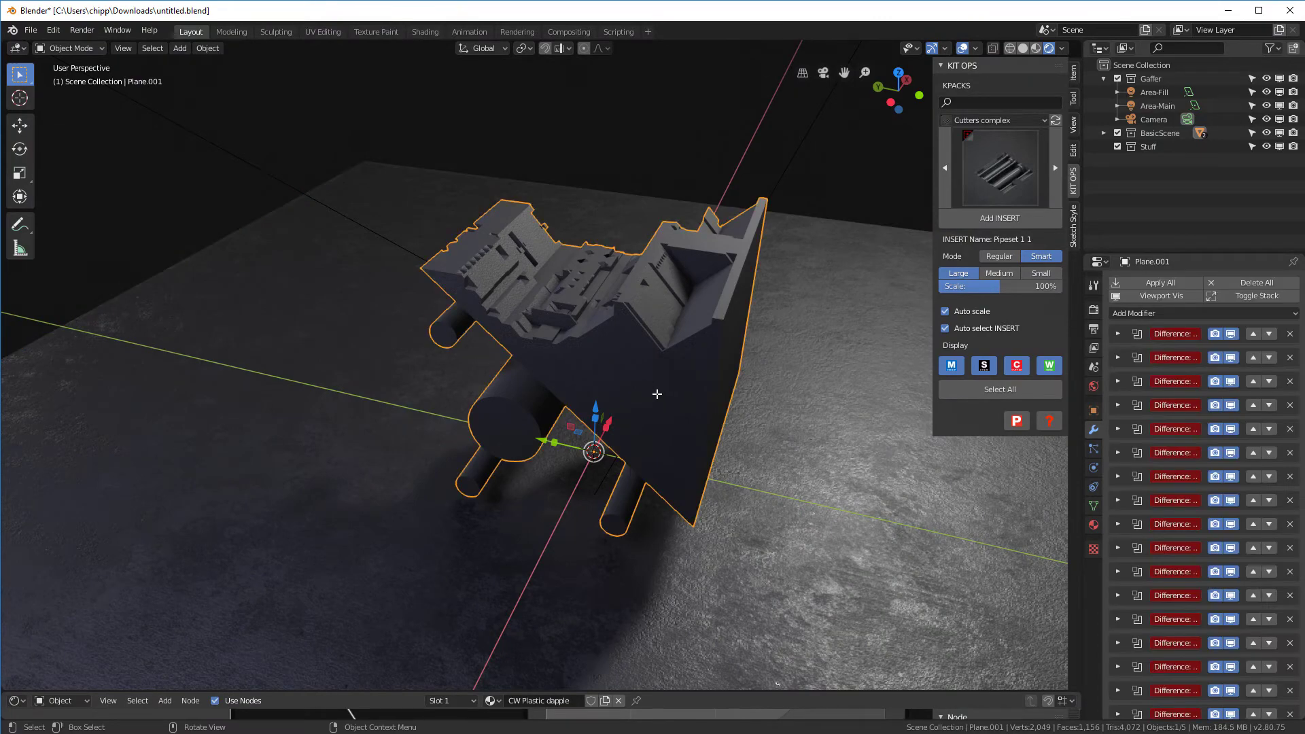
pyautogui.press('Tab')
pyautogui.press('a')
pyautogui.moveTo(647, 370)
pyautogui.mouseDown(button='middle')
pyautogui.moveTo(423, 277)
pyautogui.moveTo(655, 352)
pyautogui.mouseUp(button='middle')
pyautogui.press('Tab')
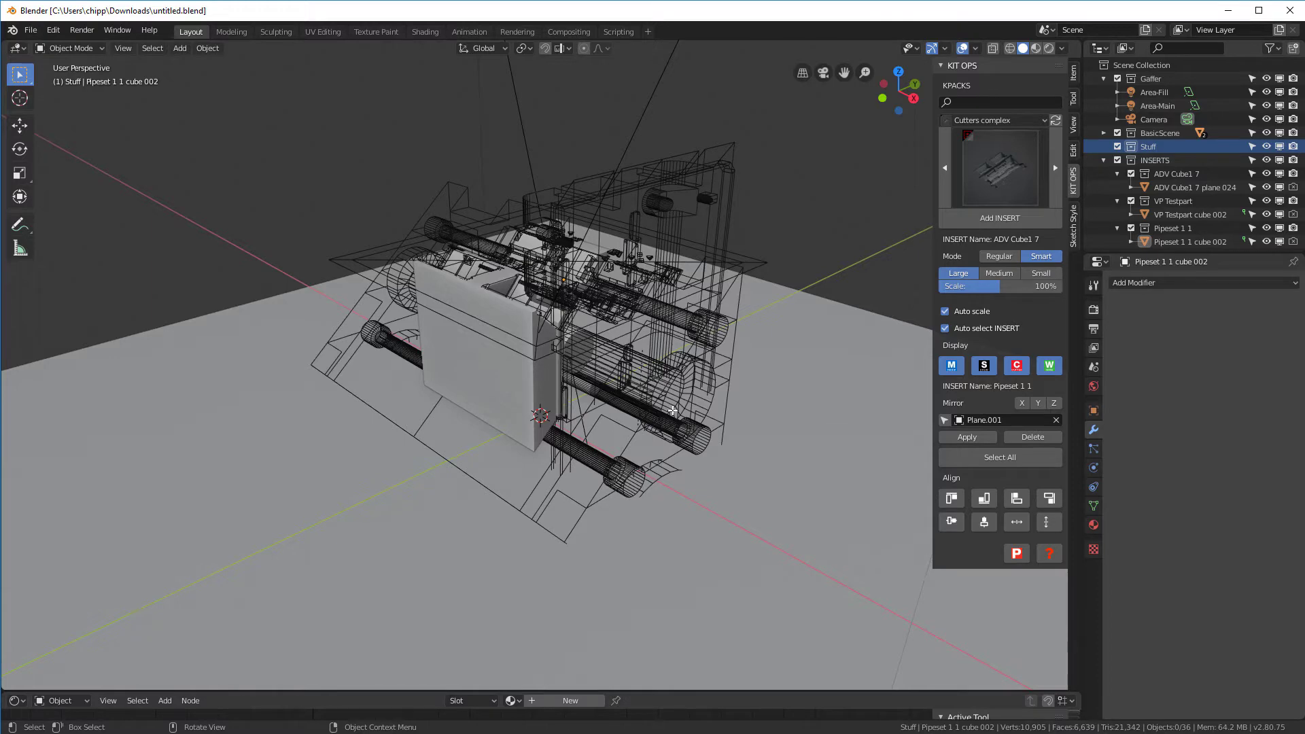
# Select Plane.001 and expand, then collapse, its first Difference modifier in the Properties panel.
pyautogui.press('z')
pyautogui.click(755, 409)
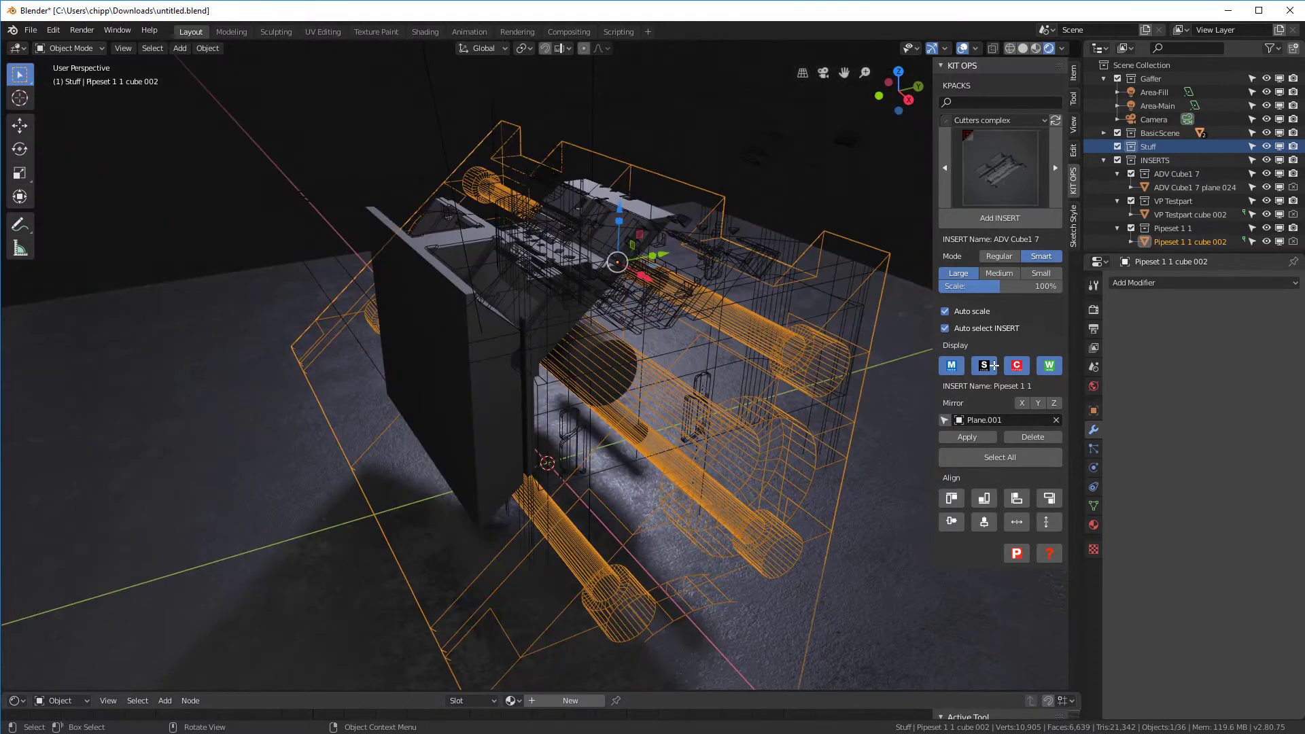
pyautogui.click(449, 342)
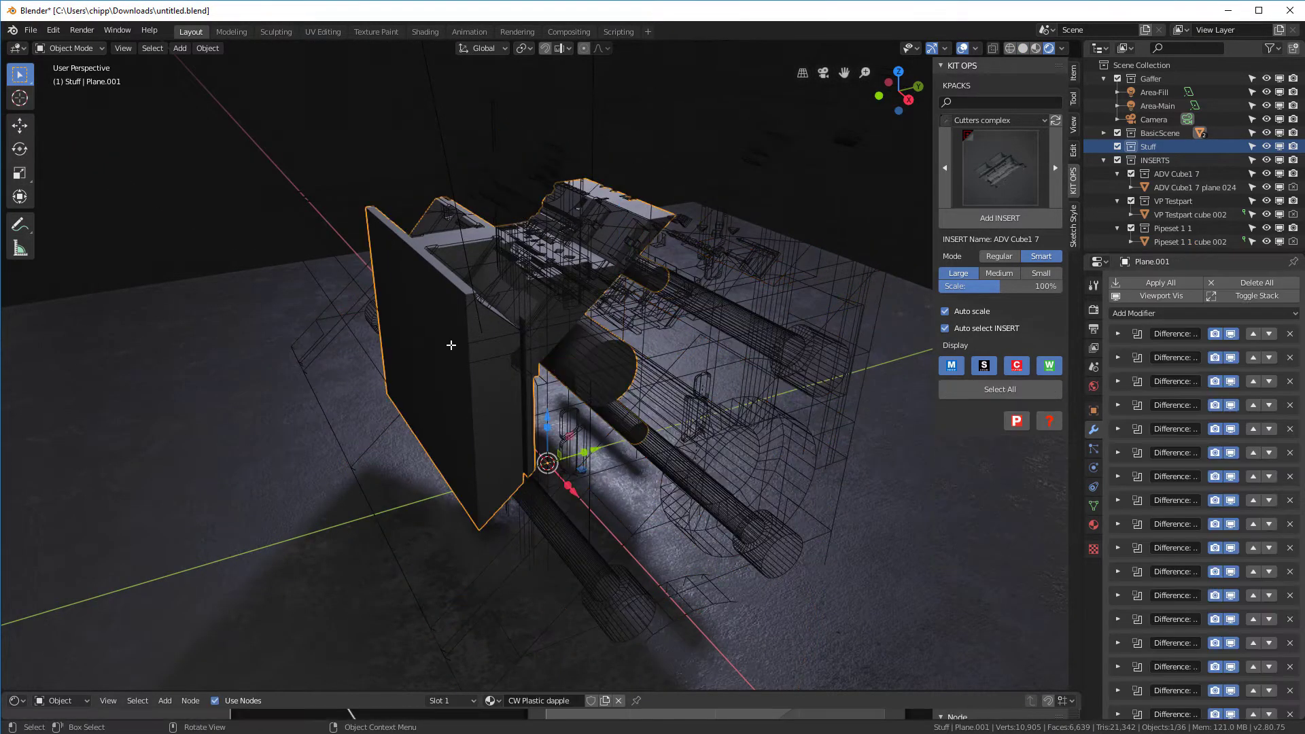
pyautogui.click(1117, 334)
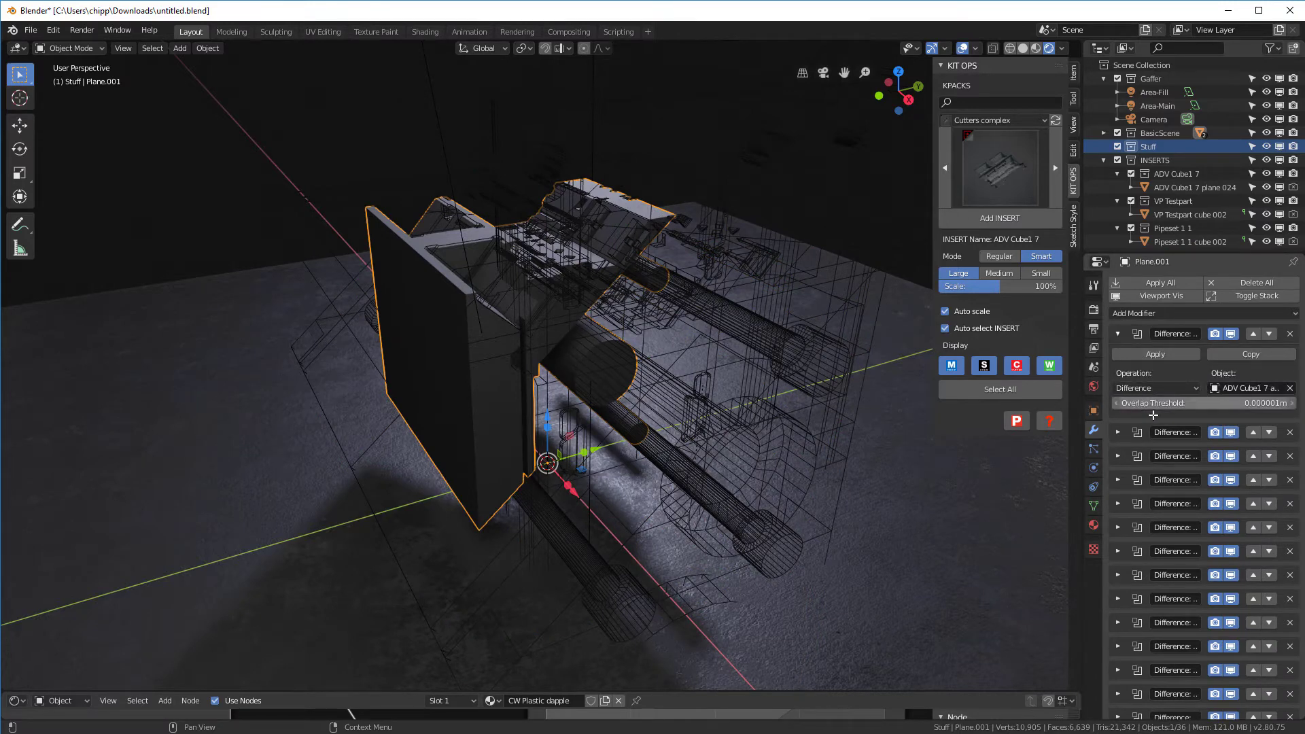
pyautogui.click(1116, 335)
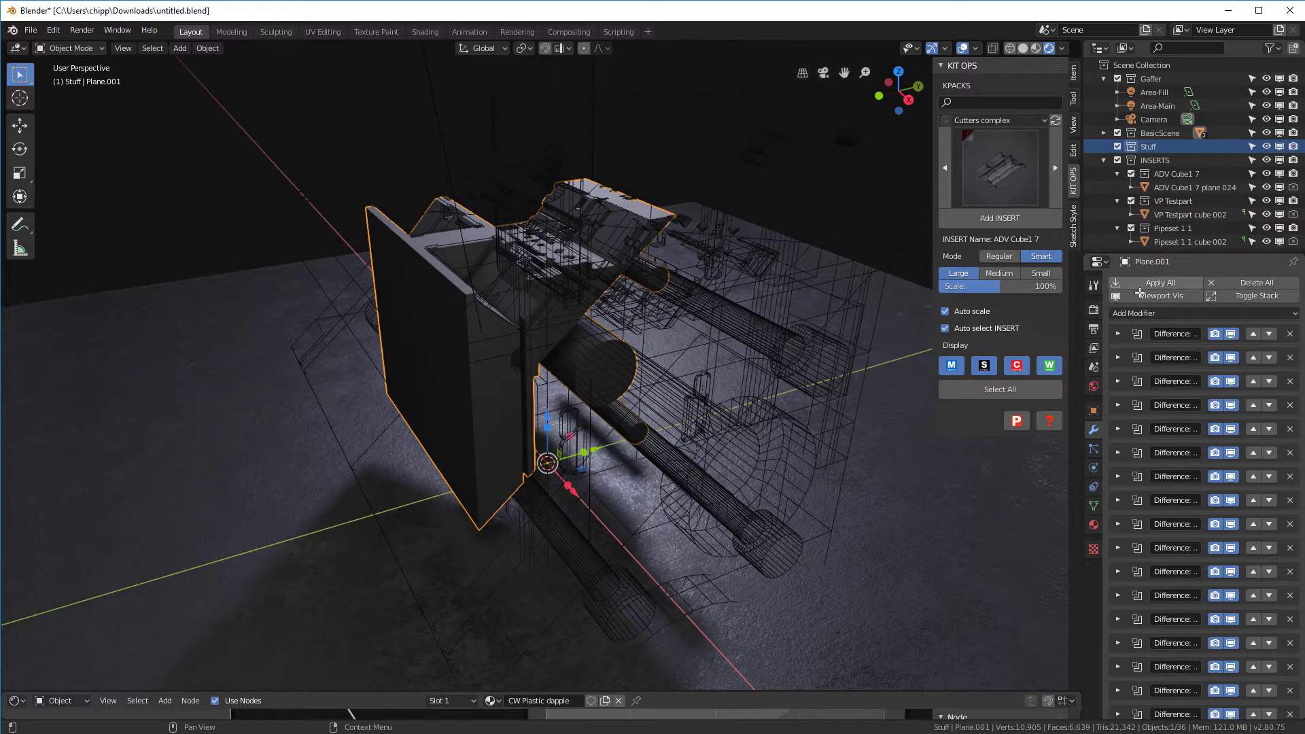
pyautogui.moveTo(431, 295); pyautogui.dragTo(466, 312, button='middle')
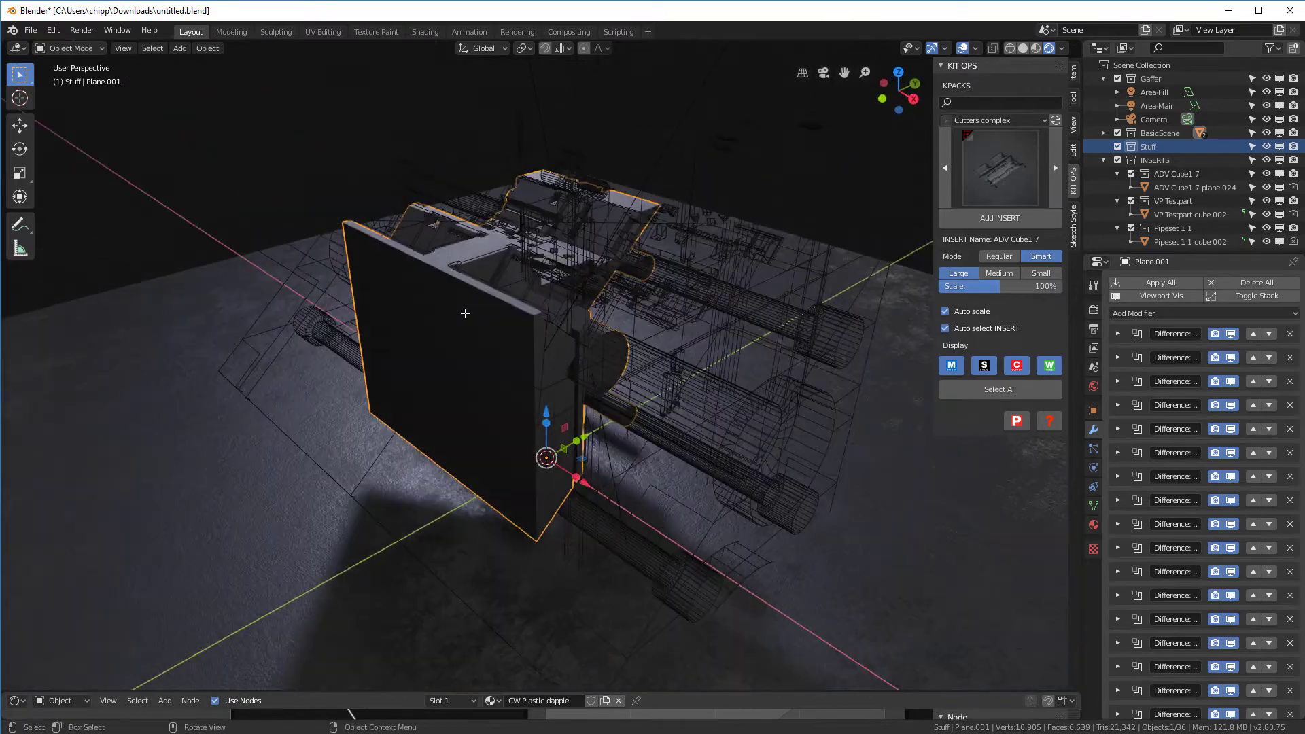
pyautogui.moveTo(517, 382); pyautogui.dragTo(492, 381, button='middle')
pyautogui.moveTo(658, 337); pyautogui.dragTo(668, 341, button='middle')
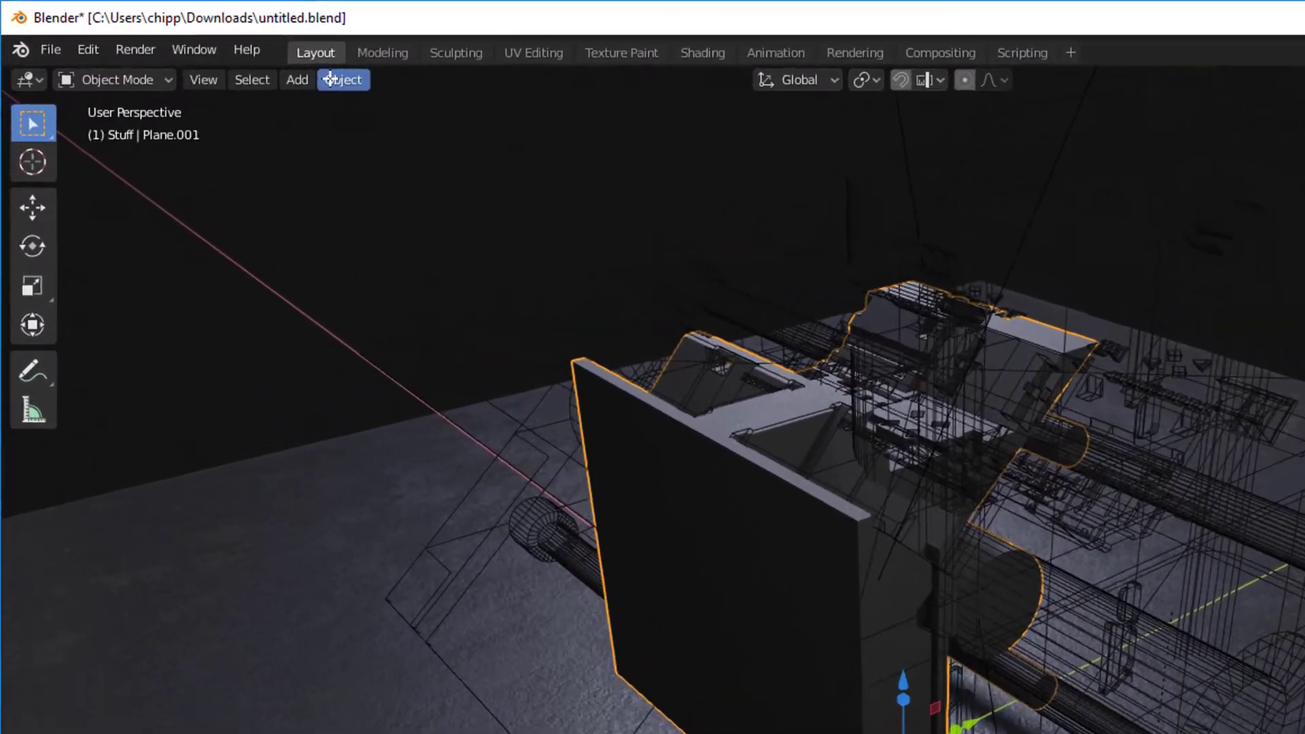
# Convert Plane.001 with Object > Apply > Visual Geometry to Mesh.
pyautogui.click(204, 48)
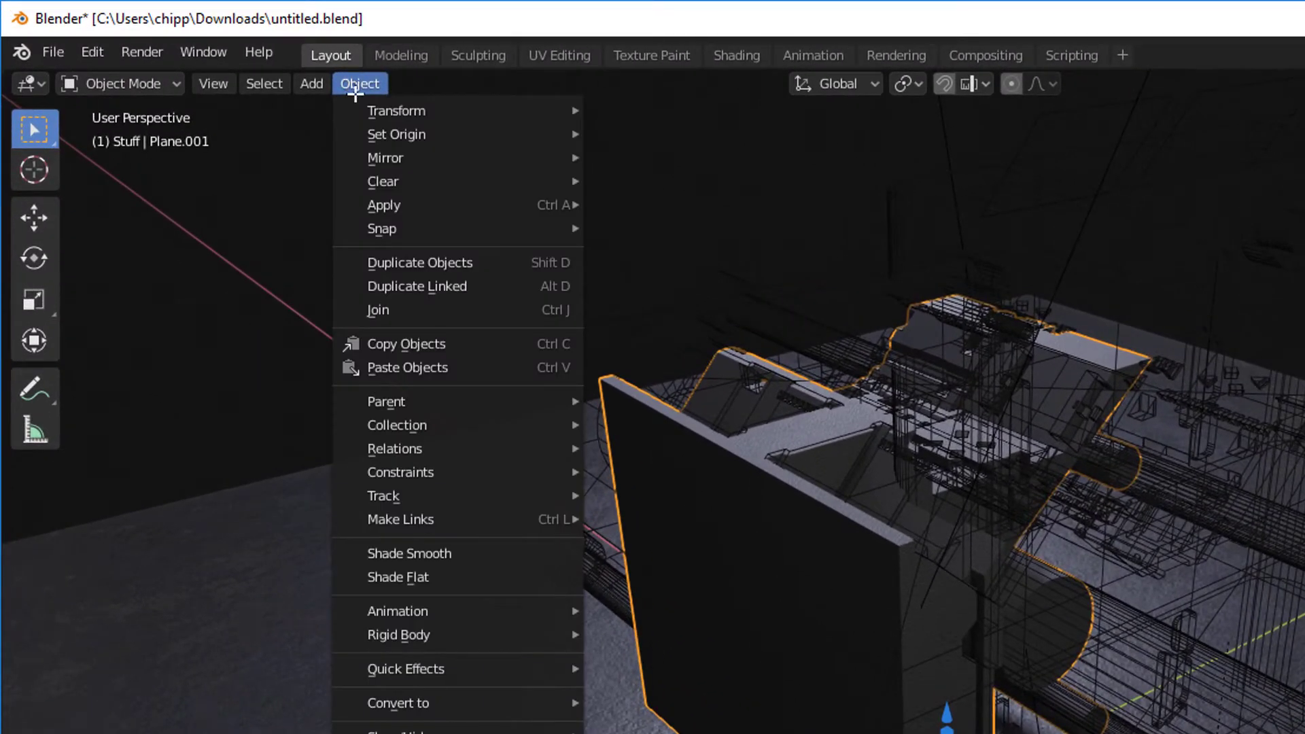
pyautogui.moveTo(431, 208)
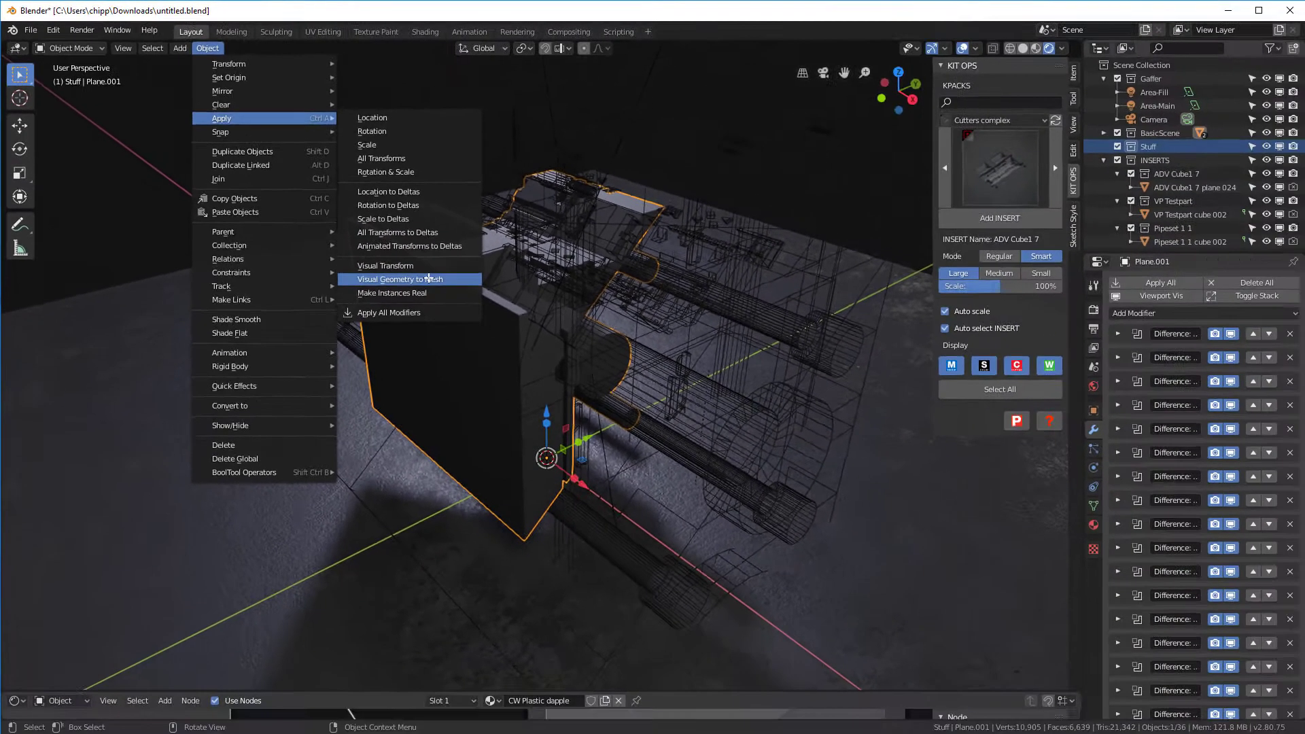
pyautogui.click(740, 486)
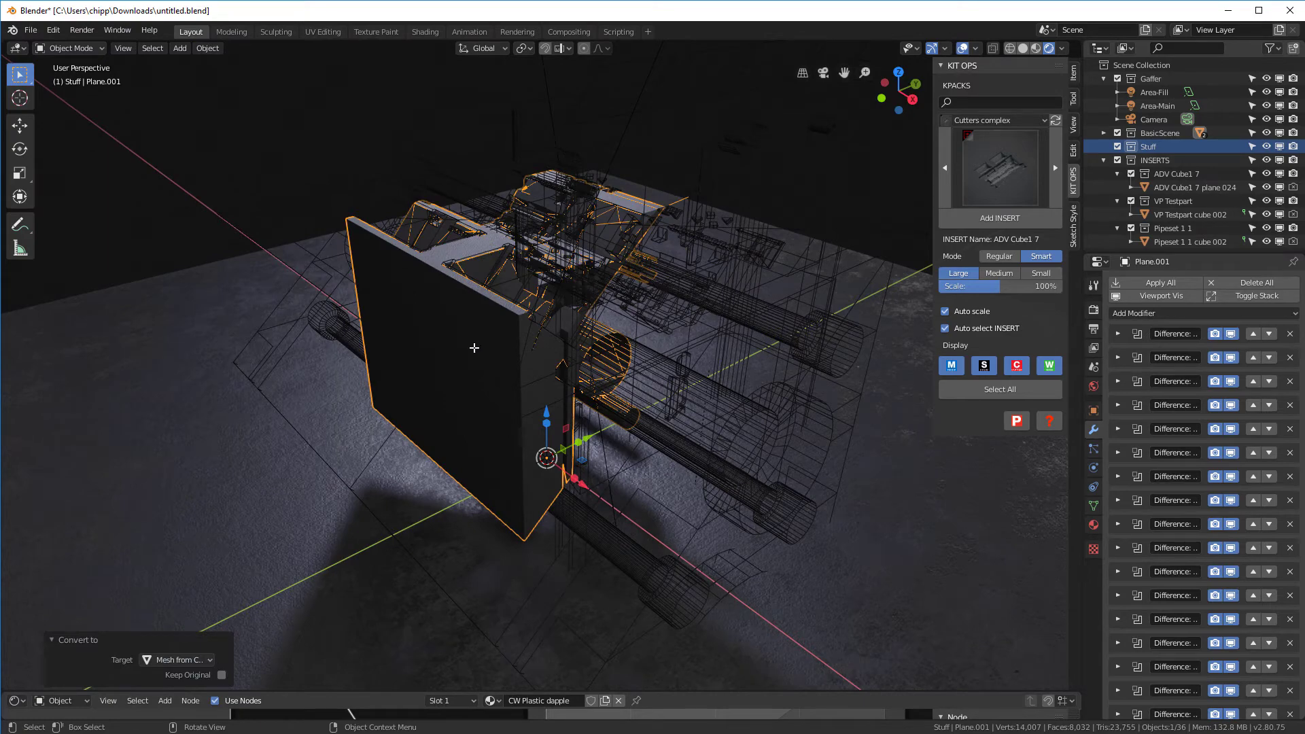
pyautogui.hotkey('ctrl', 'z')
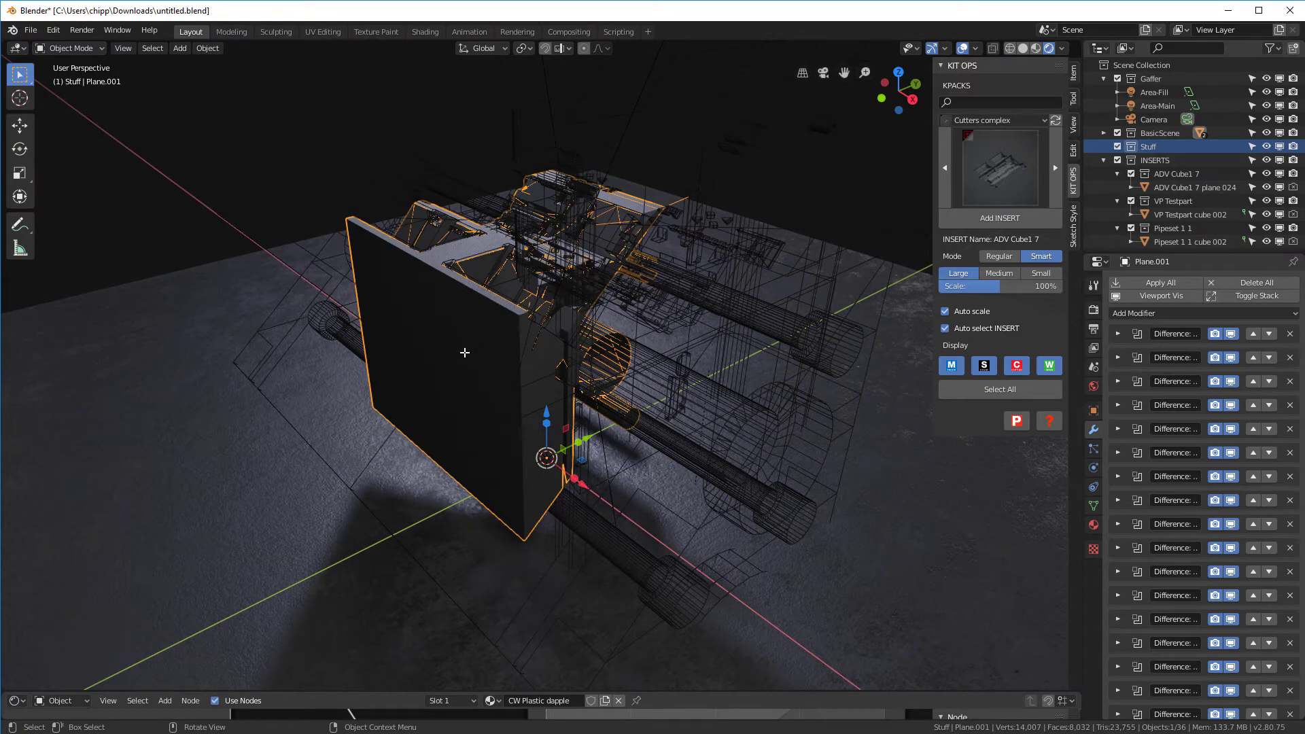
# Enter Edit Mode on the panel and select all its vertices.
pyautogui.press('Tab')
pyautogui.press('a')
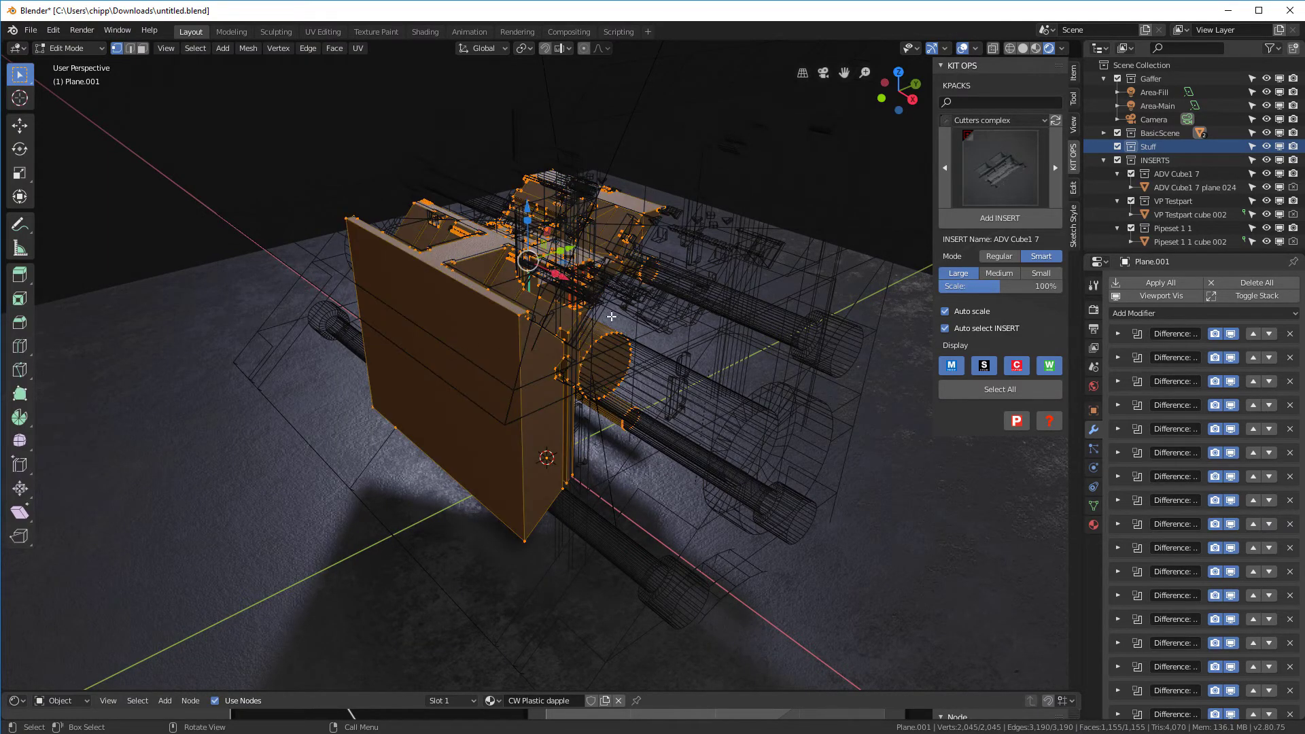
pyautogui.moveTo(618, 329)
pyautogui.mouseDown(button='middle')
pyautogui.moveTo(687, 319)
pyautogui.moveTo(632, 258)
pyautogui.moveTo(618, 329)
pyautogui.moveTo(630, 330)
pyautogui.mouseUp(button='middle')
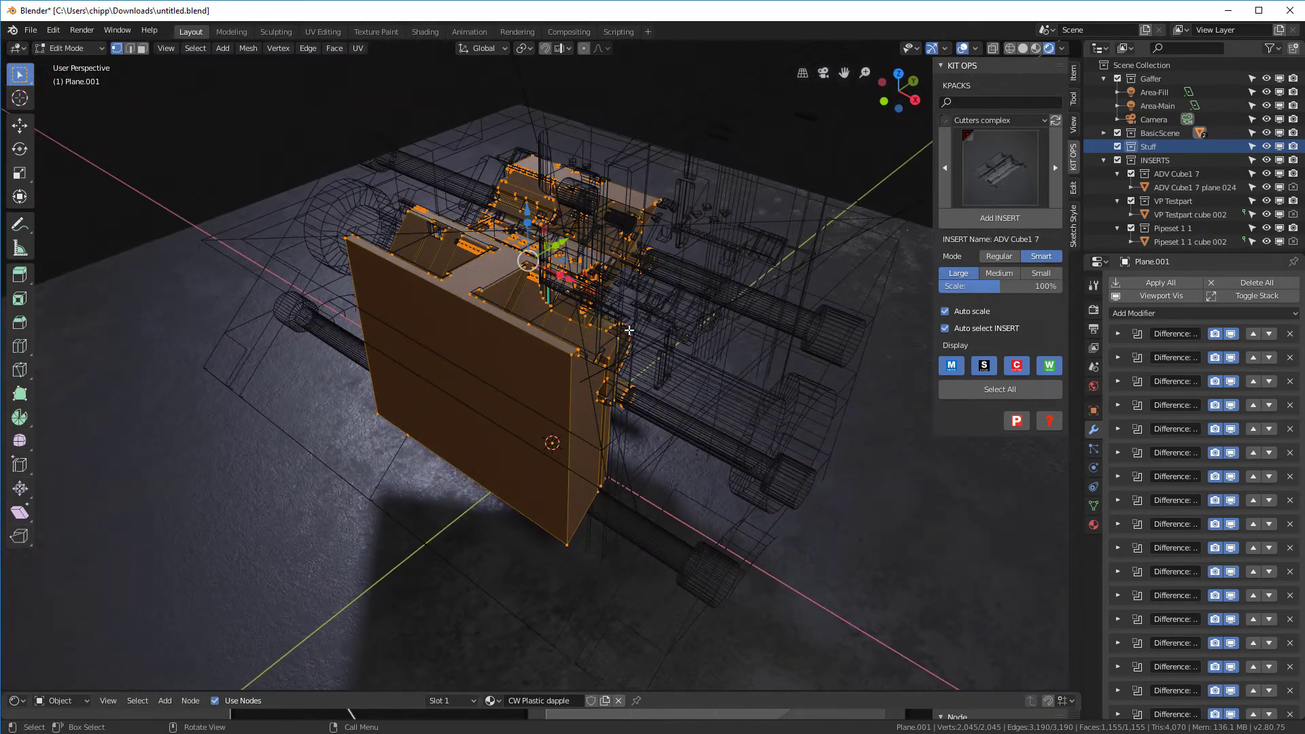
# Back in Object Mode, delete the INSERTS collection with Delete Hierarchy.
pyautogui.press('Tab')
pyautogui.click(761, 318)
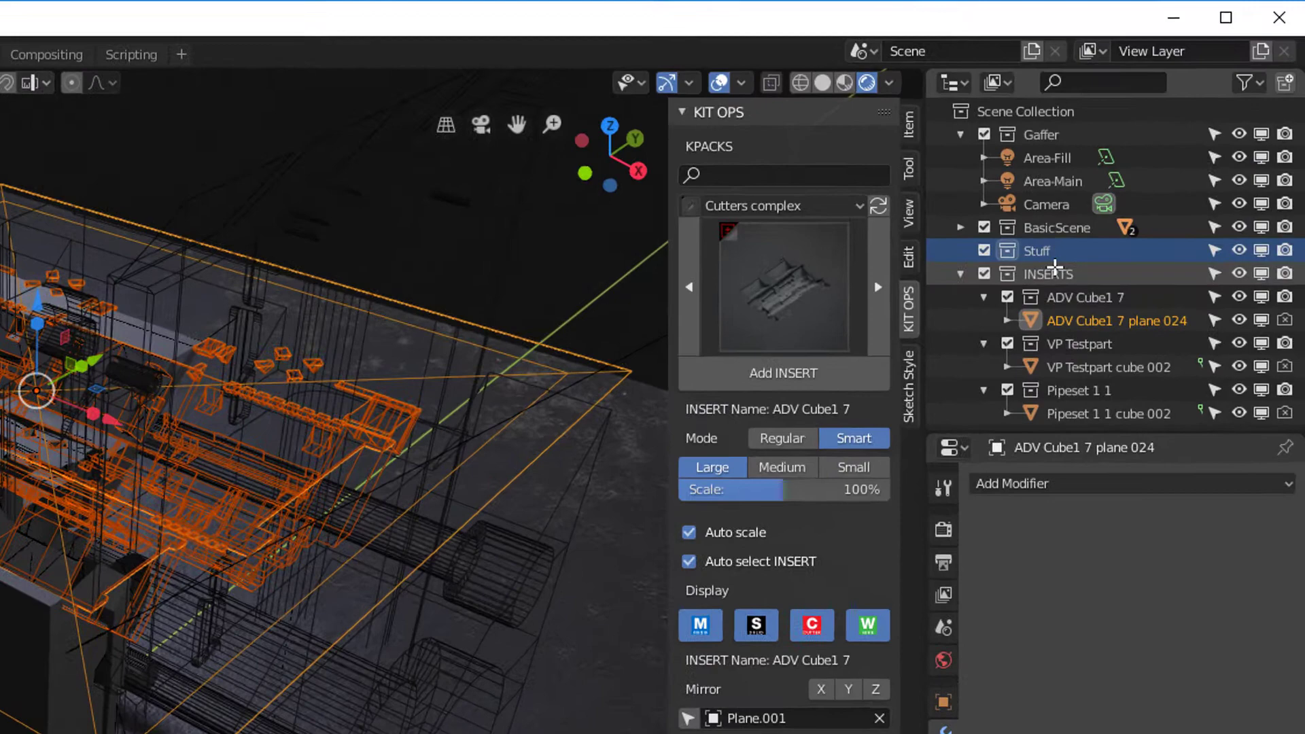
pyautogui.click(1101, 206)
pyautogui.rightClick(1035, 273)
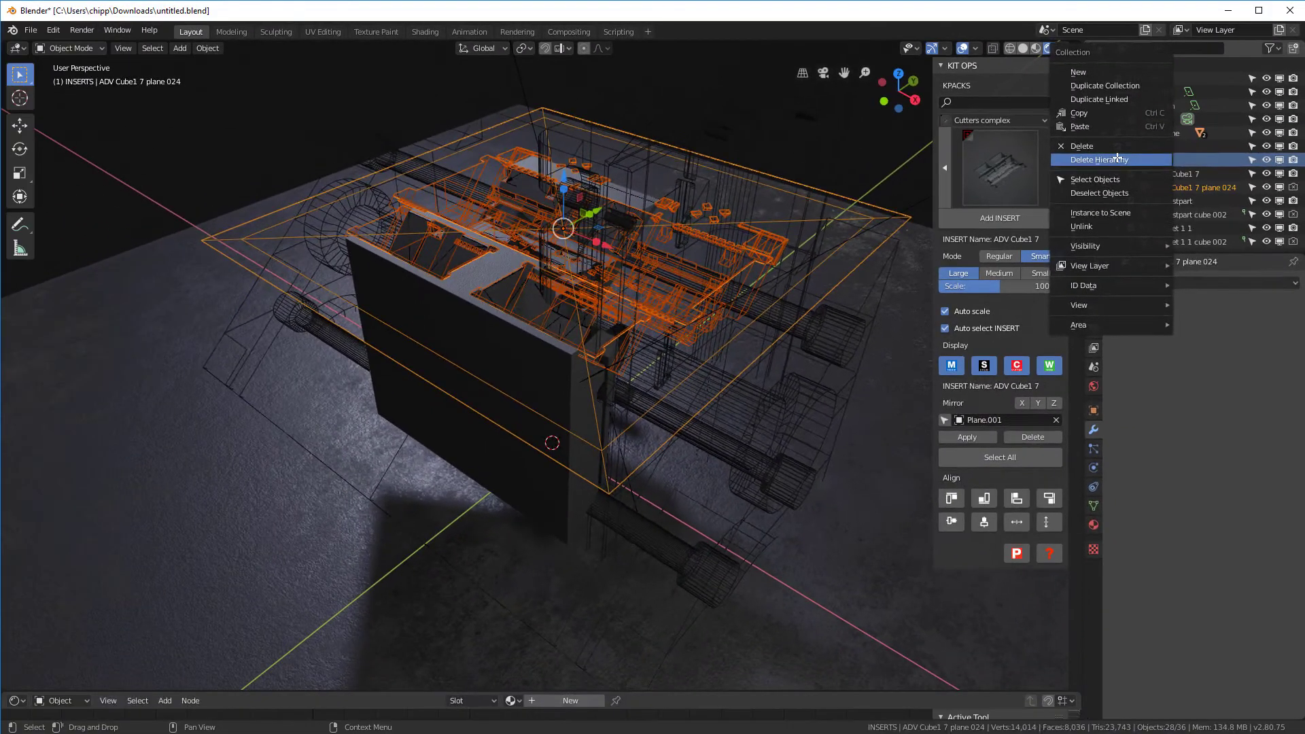
pyautogui.click(967, 268)
pyautogui.moveTo(506, 246); pyautogui.dragTo(528, 333, button='middle')
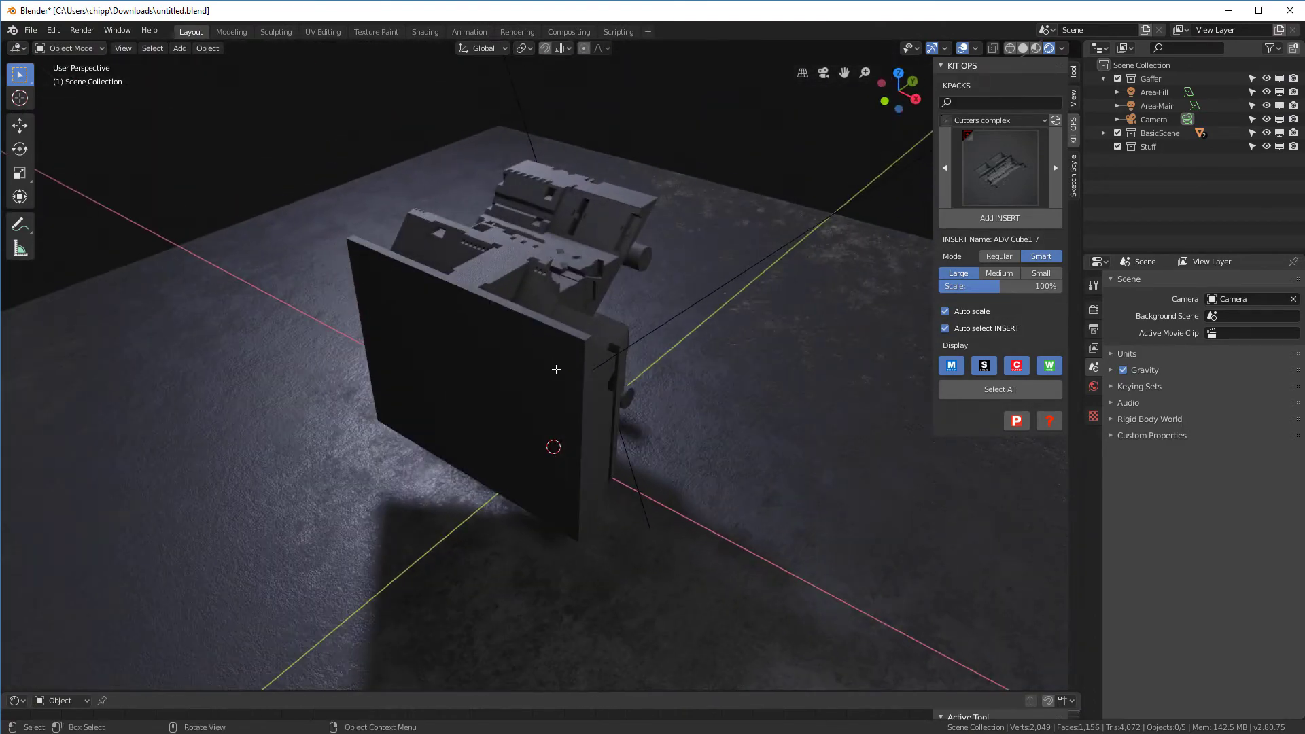
pyautogui.moveTo(558, 377); pyautogui.dragTo(466, 375, button='middle')
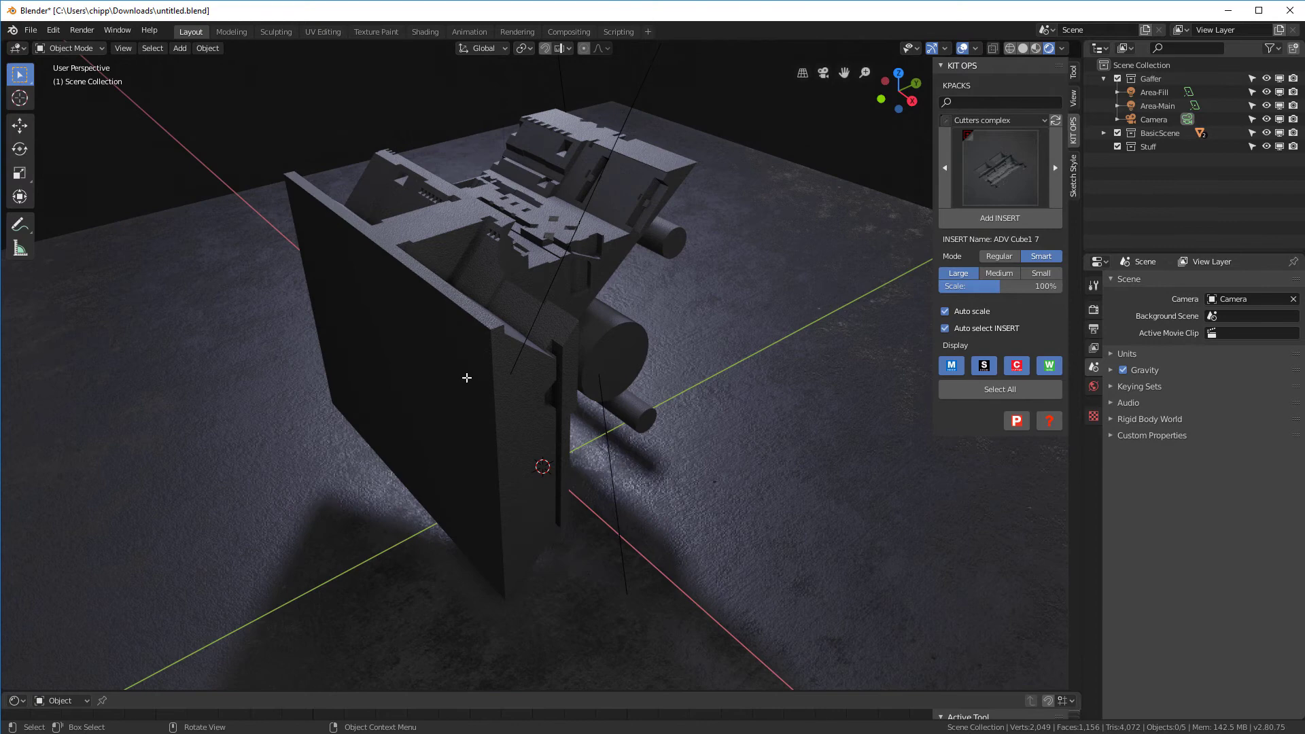
# In face select mode, move Plane.001's front face -0.431 m along Y.
pyautogui.click(464, 377)
pyautogui.press('Tab')
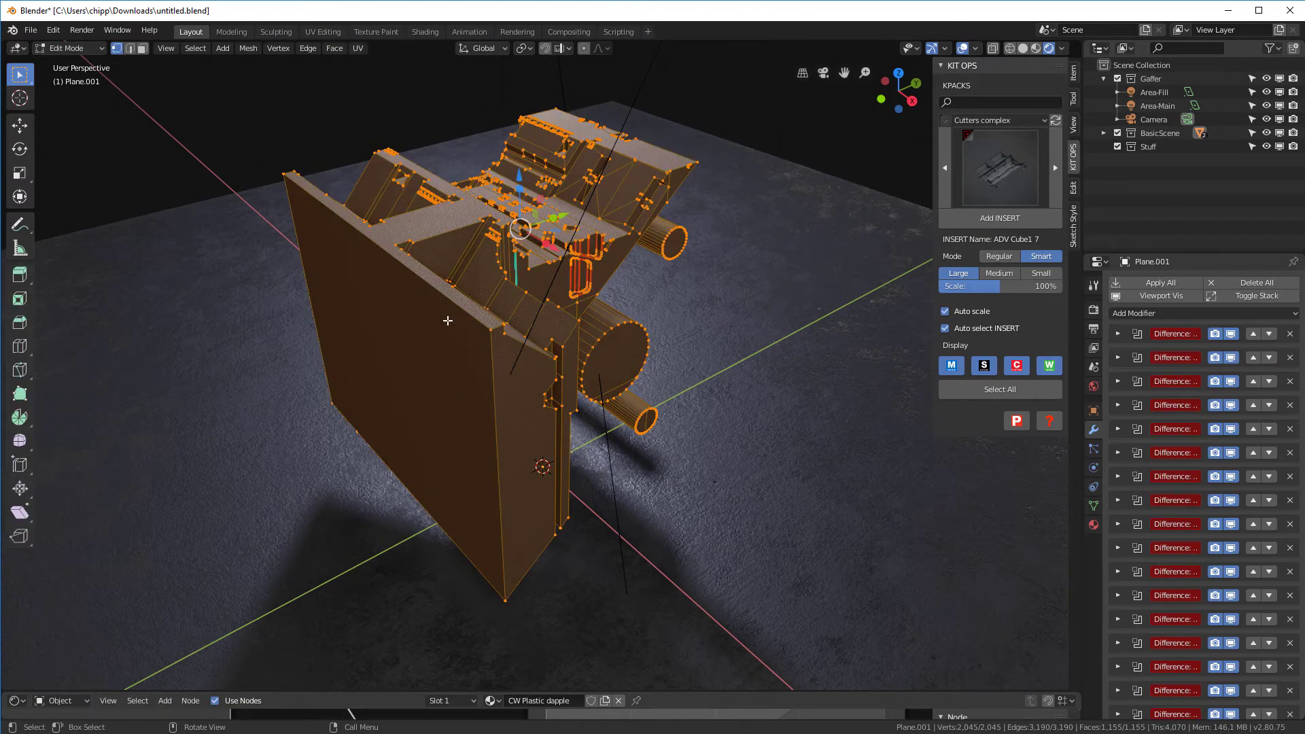
pyautogui.press('3')
pyautogui.click(469, 393)
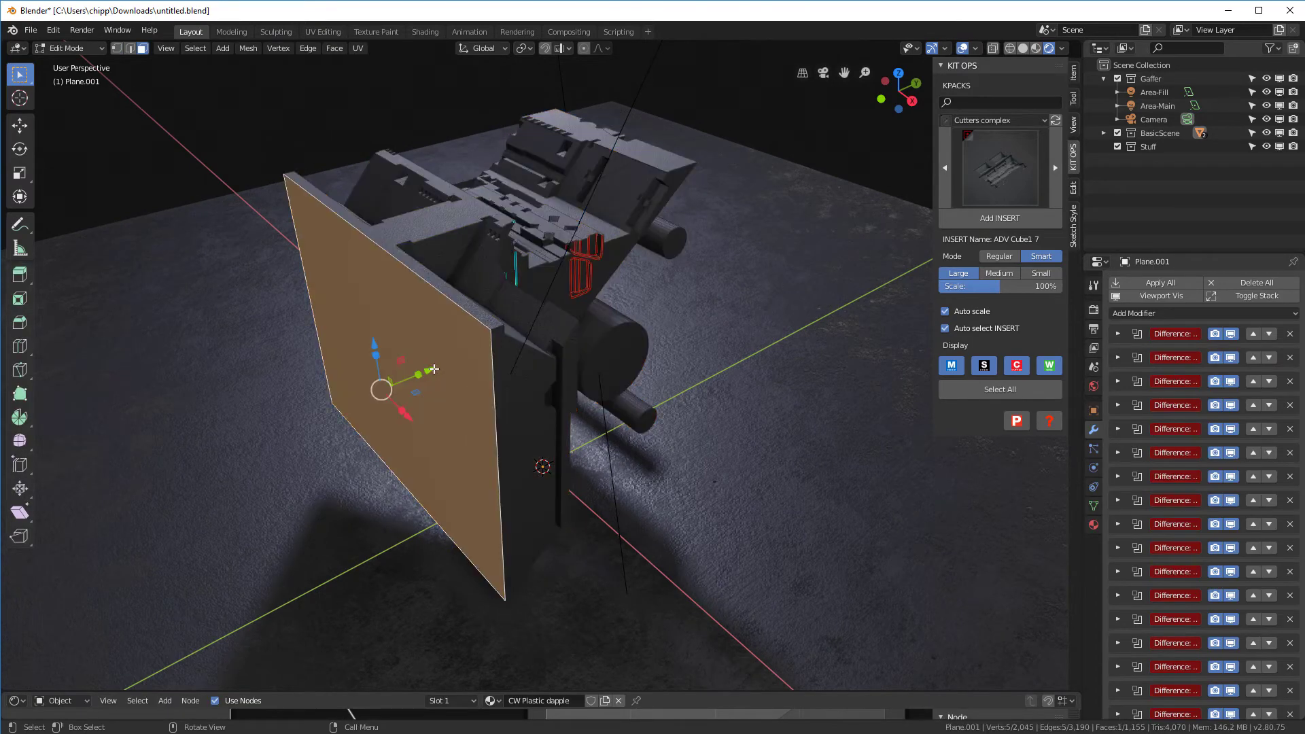
pyautogui.moveTo(434, 369); pyautogui.dragTo(347, 399)
pyautogui.moveTo(506, 354); pyautogui.dragTo(466, 357, button='middle')
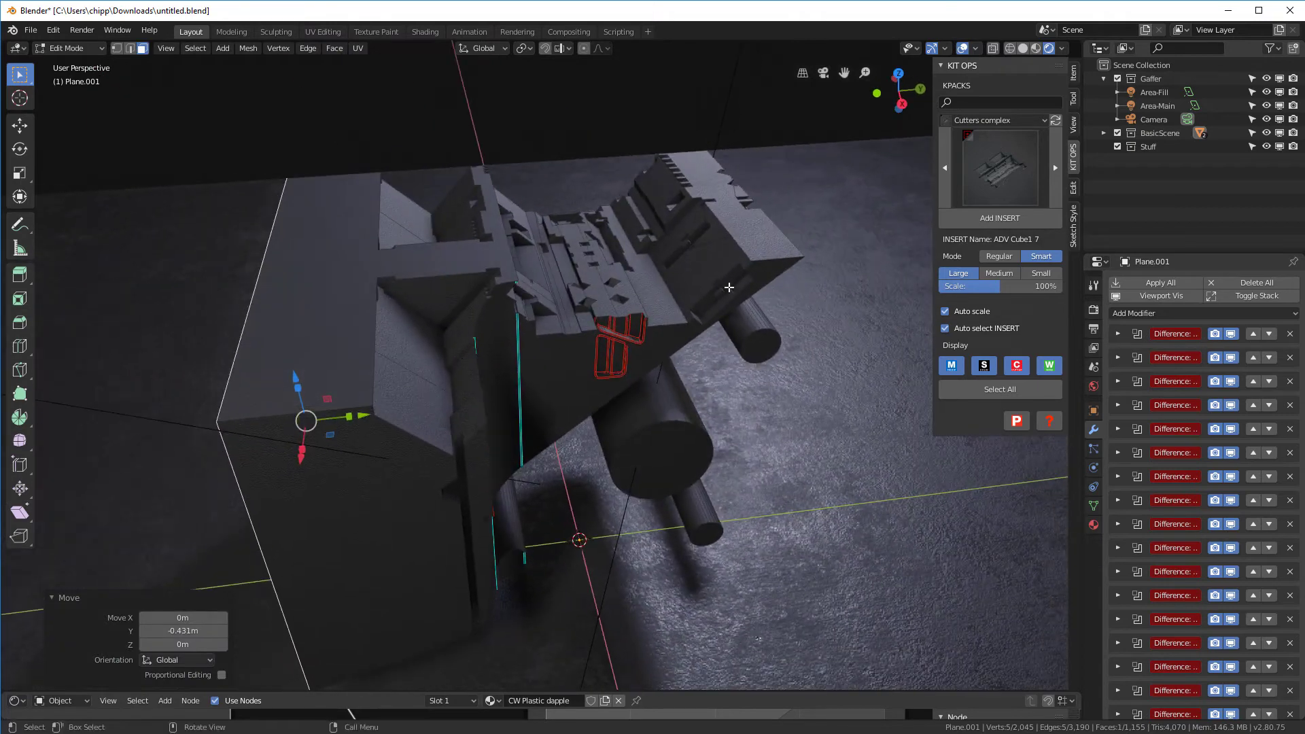
# Delete the first Difference modifier, then confirm KIT OPS Delete All to clear Plane.001's modifiers.
pyautogui.click(756, 240)
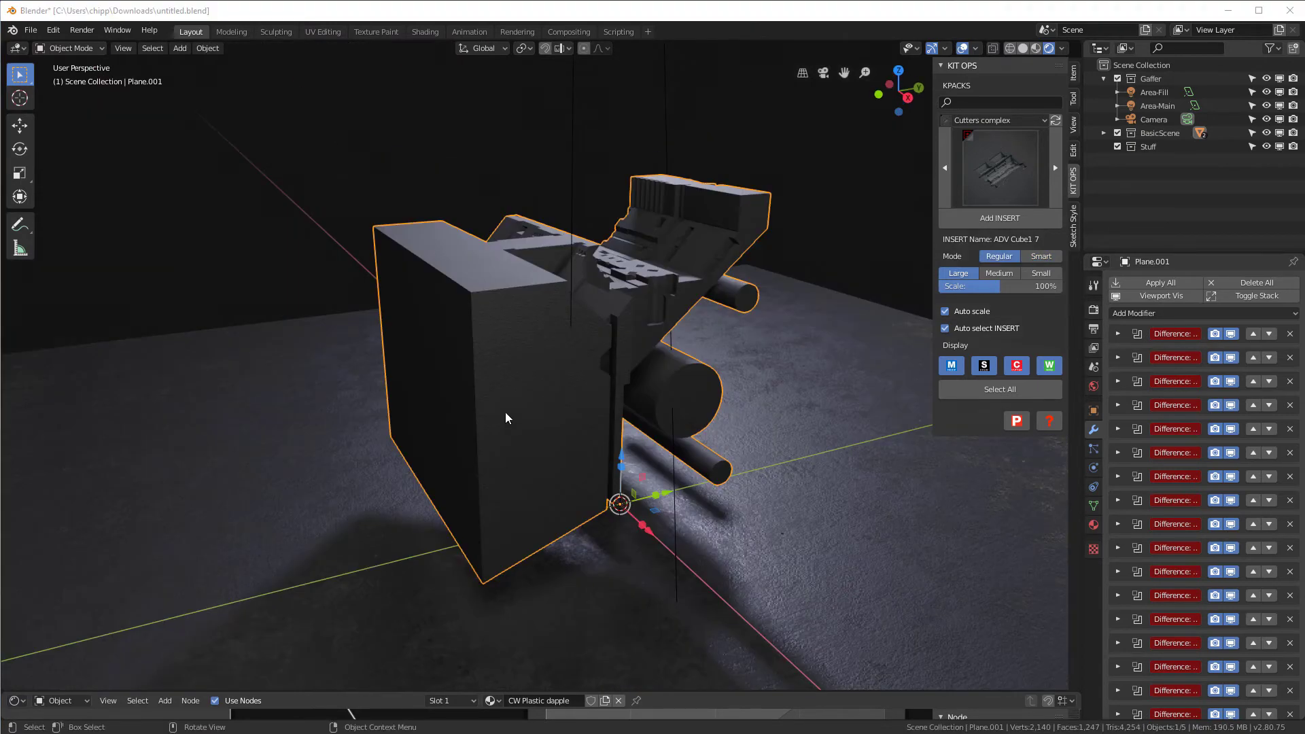
pyautogui.moveTo(504, 411); pyautogui.dragTo(533, 408, button='middle')
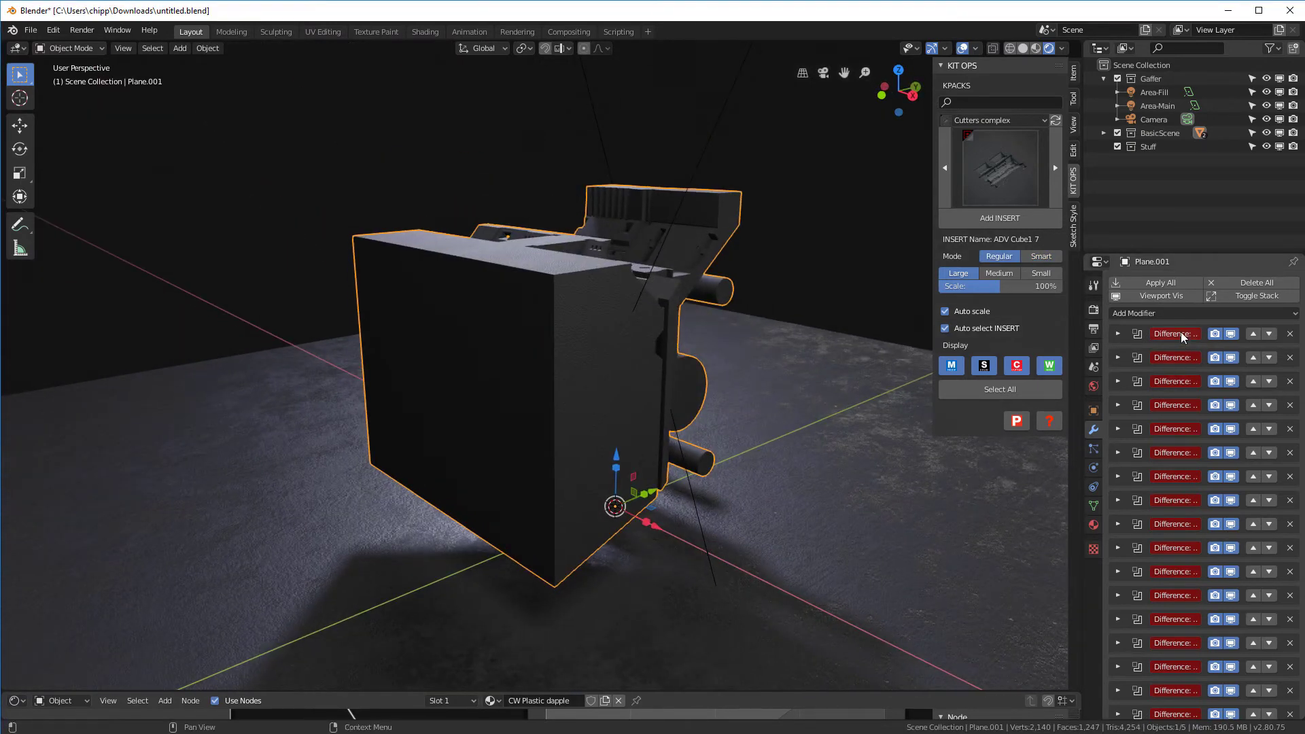
pyautogui.scroll(-7, 1180, 607)
pyautogui.scroll(7, 1177, 598)
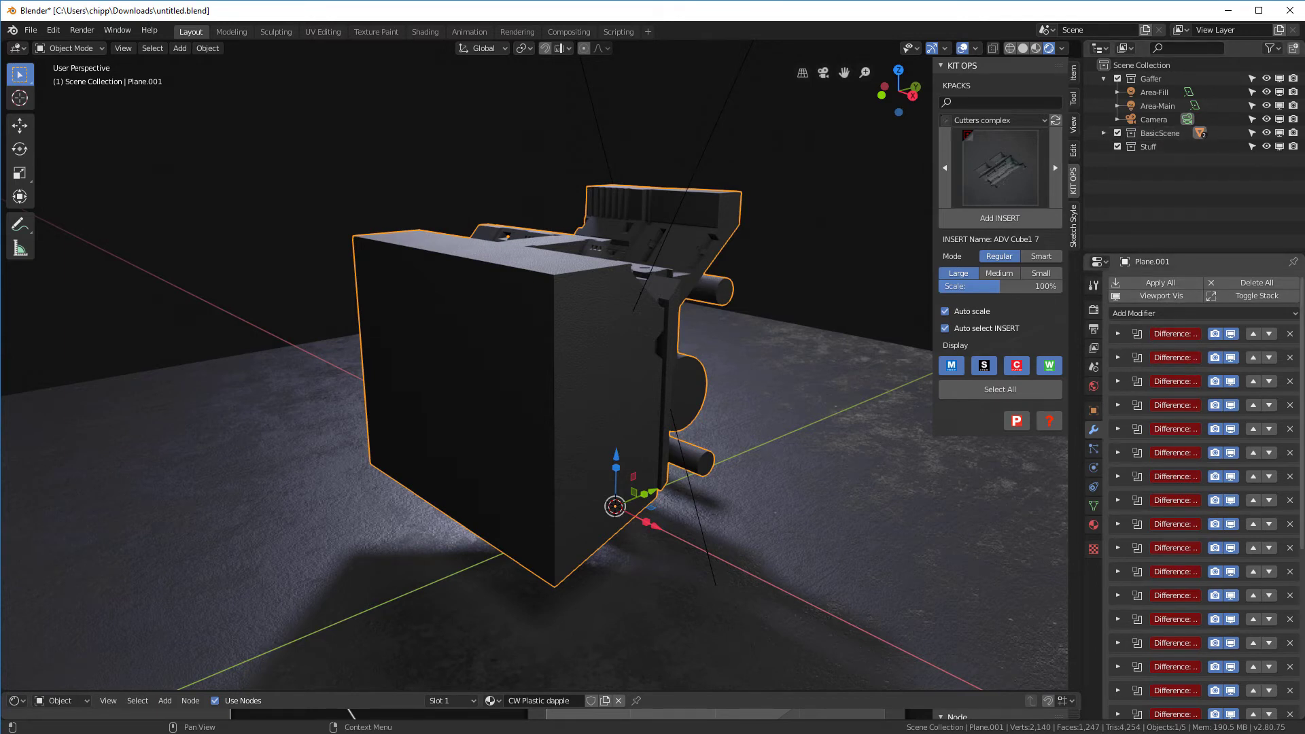
pyautogui.click(1290, 334)
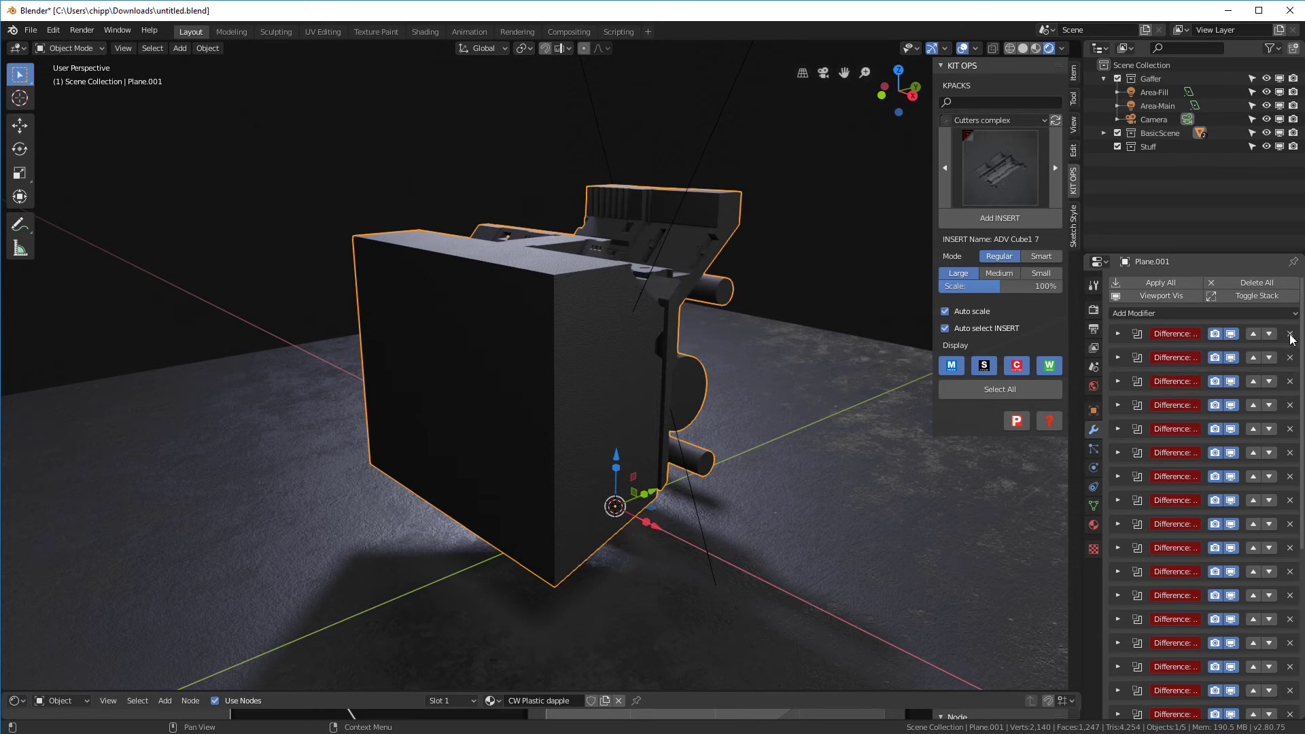
pyautogui.click(1256, 282)
pyautogui.click(1258, 281)
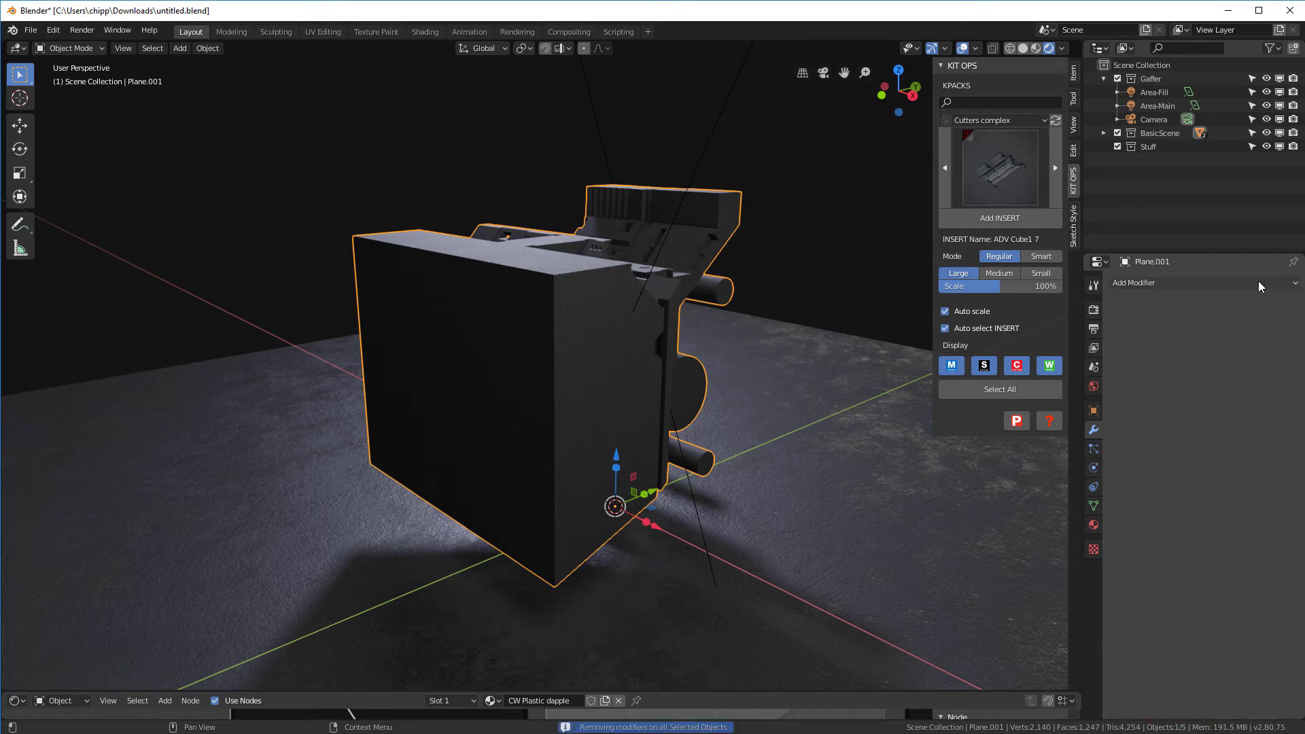
pyautogui.moveTo(789, 293); pyautogui.dragTo(683, 284, button='middle')
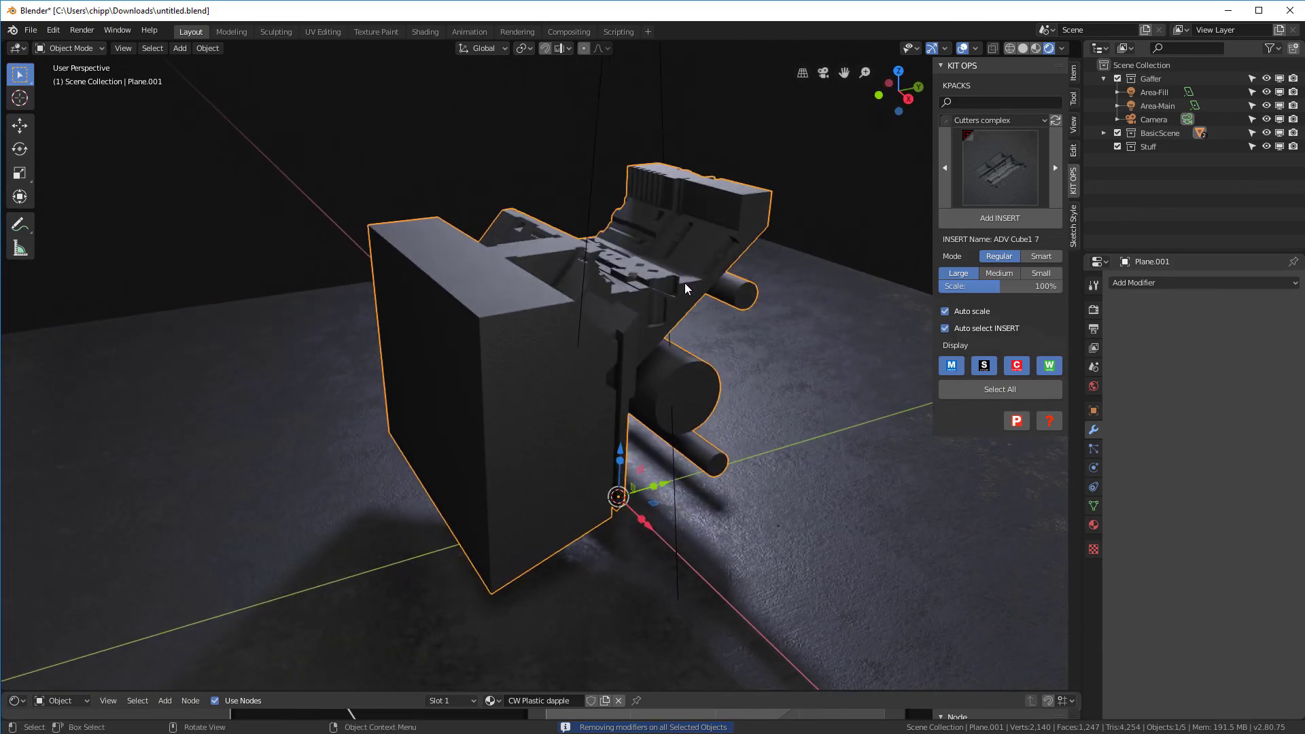